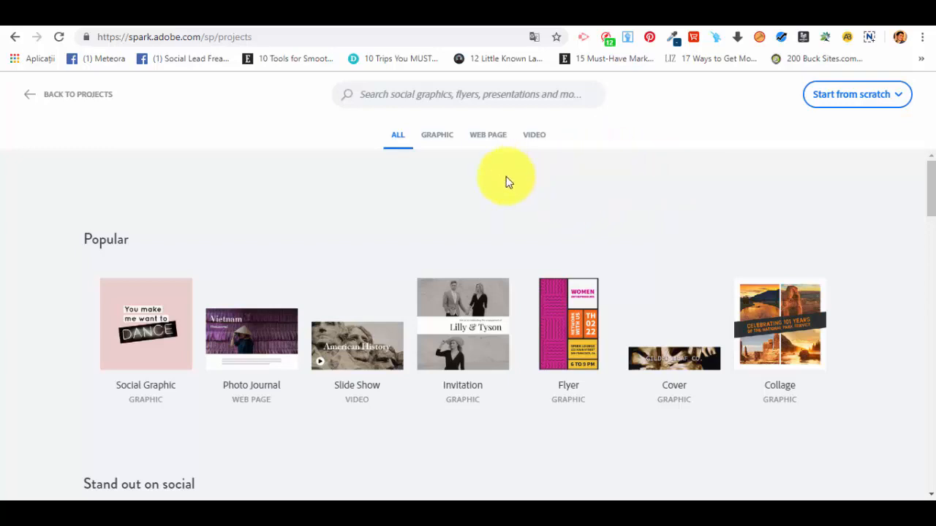
Step: Browse the graphic templates and open the Instagram Promo template as a new project
{"action": "left_click", "coordinate": [439, 136]}
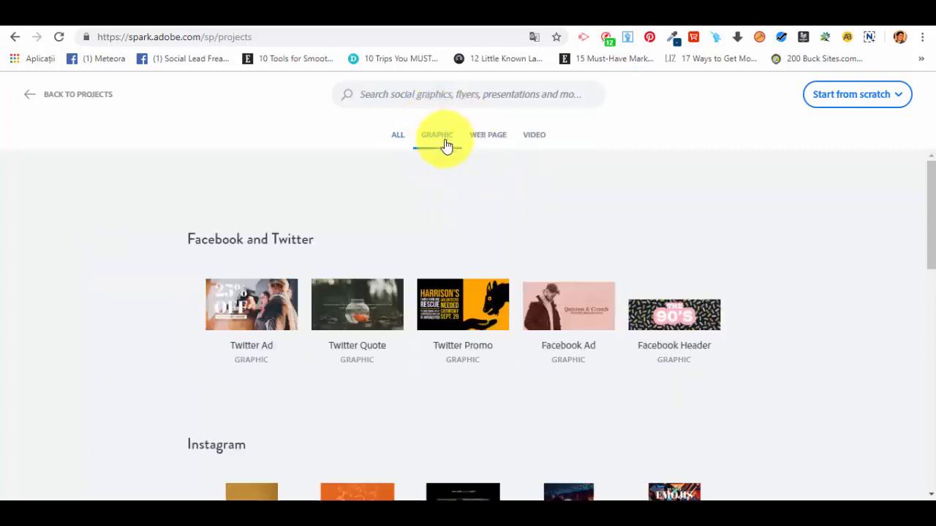
{"action": "scroll", "coordinate": [382, 223], "scroll_direction": "down", "scroll_amount": 1}
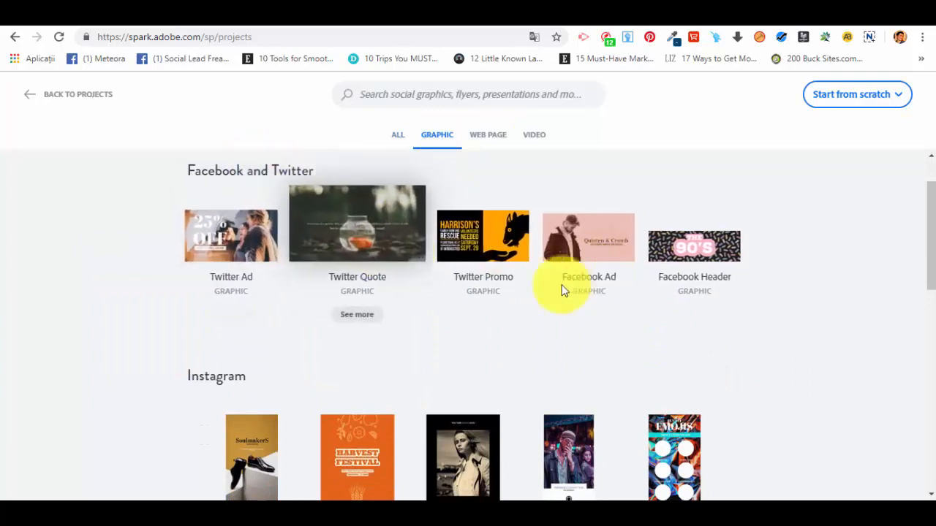
{"action": "scroll", "coordinate": [319, 355], "scroll_direction": "down", "scroll_amount": 1}
{"action": "scroll", "coordinate": [628, 420], "scroll_direction": "up", "scroll_amount": 1}
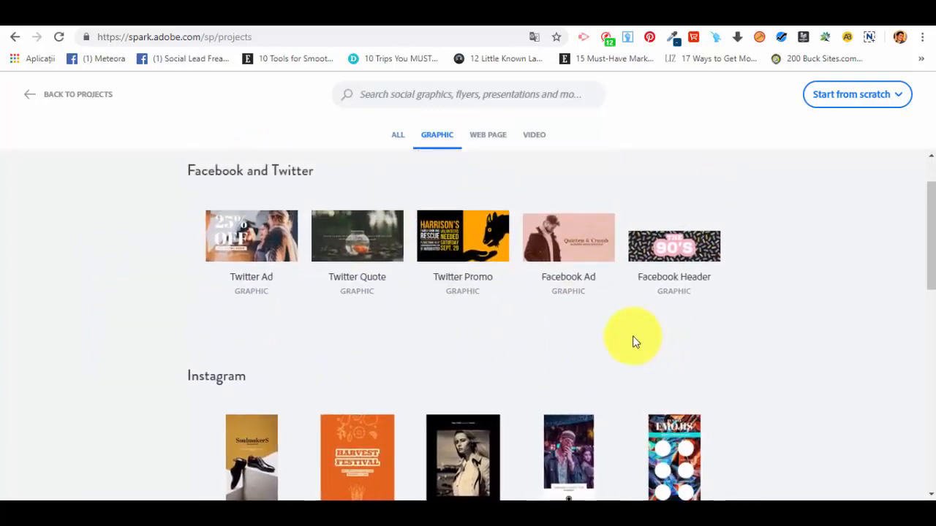
{"action": "scroll", "coordinate": [614, 344], "scroll_direction": "down", "scroll_amount": 2}
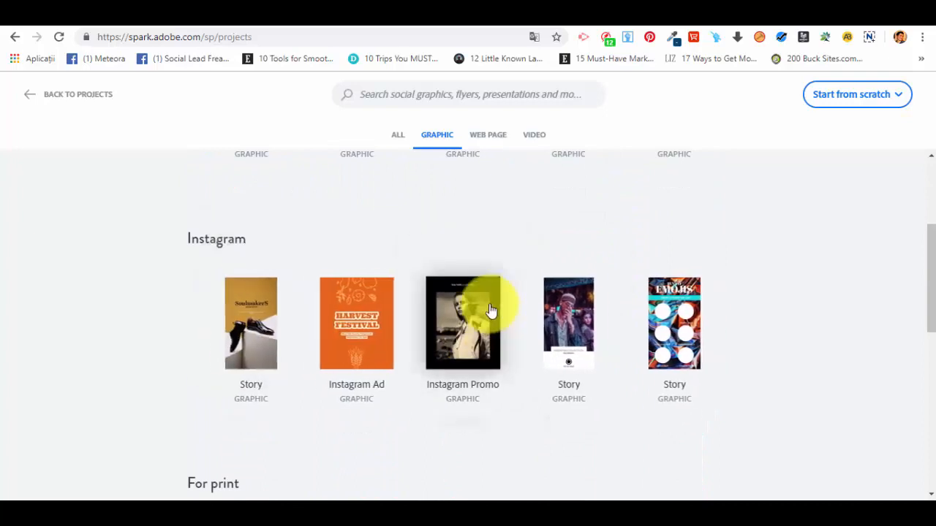
{"action": "left_click", "coordinate": [468, 335]}
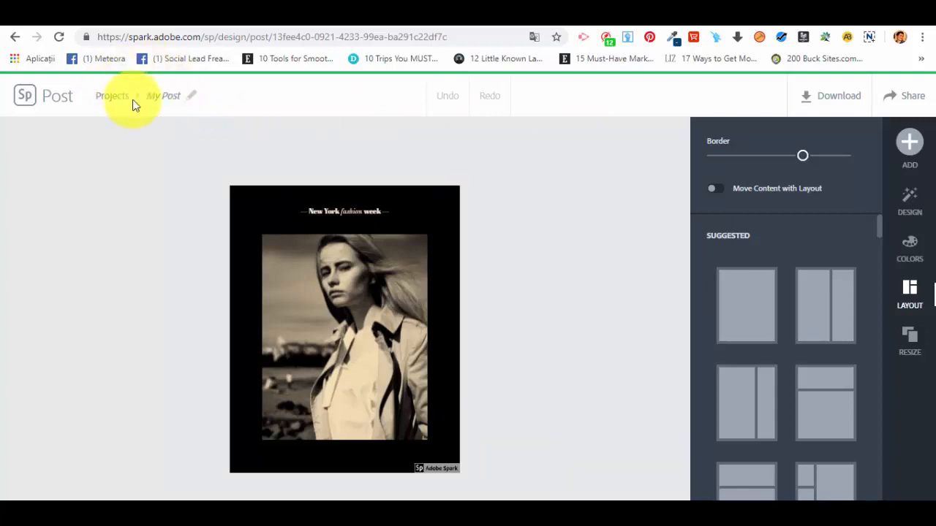
Step: Rename the project as Test 1
{"action": "left_click", "coordinate": [162, 96]}
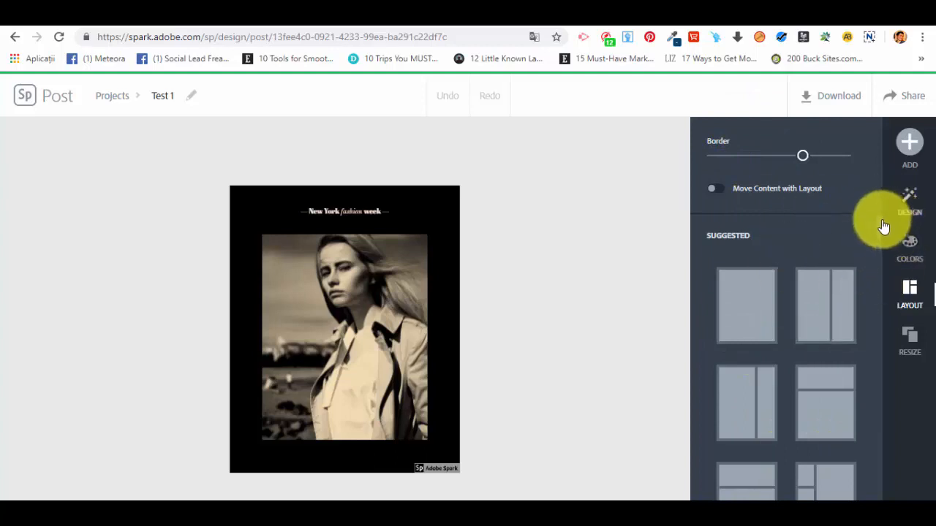
{"action": "left_click_drag", "start_coordinate": [880, 227], "coordinate": [841, 204]}
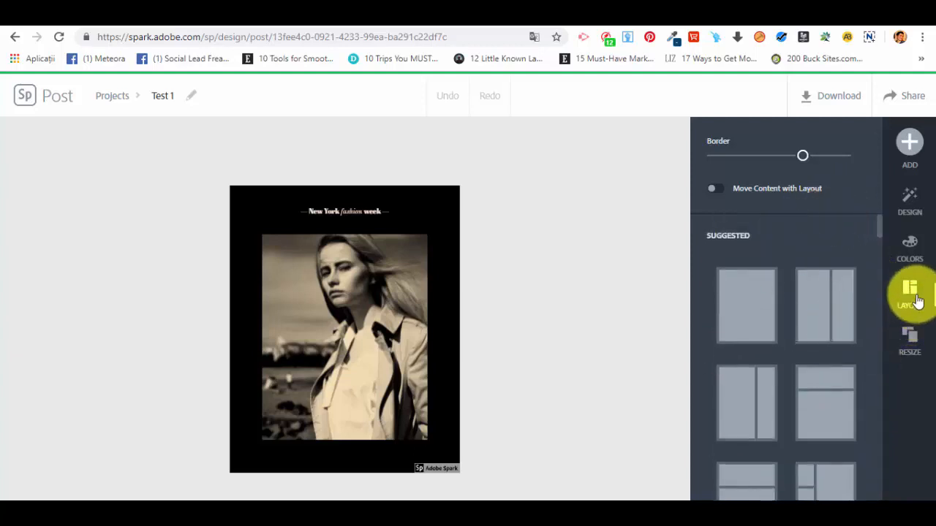
{"action": "left_click", "coordinate": [909, 144]}
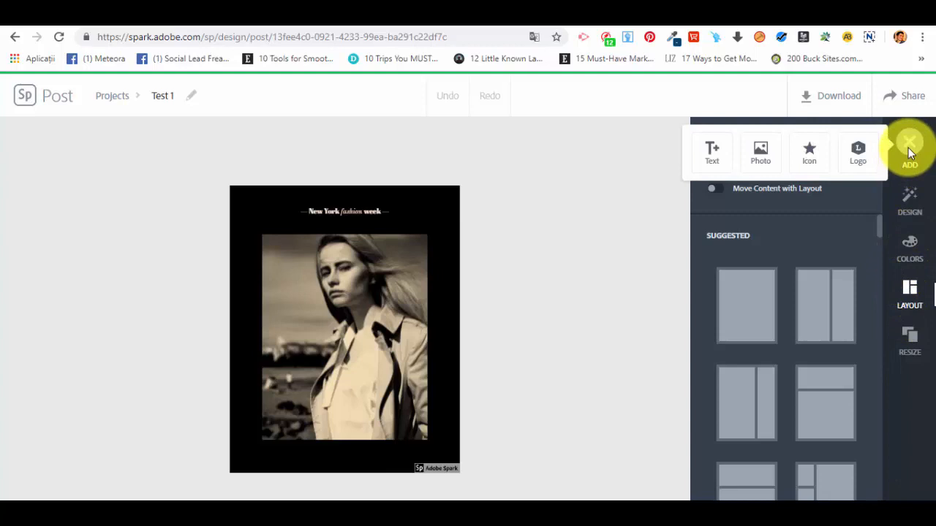
{"action": "left_click", "coordinate": [932, 419]}
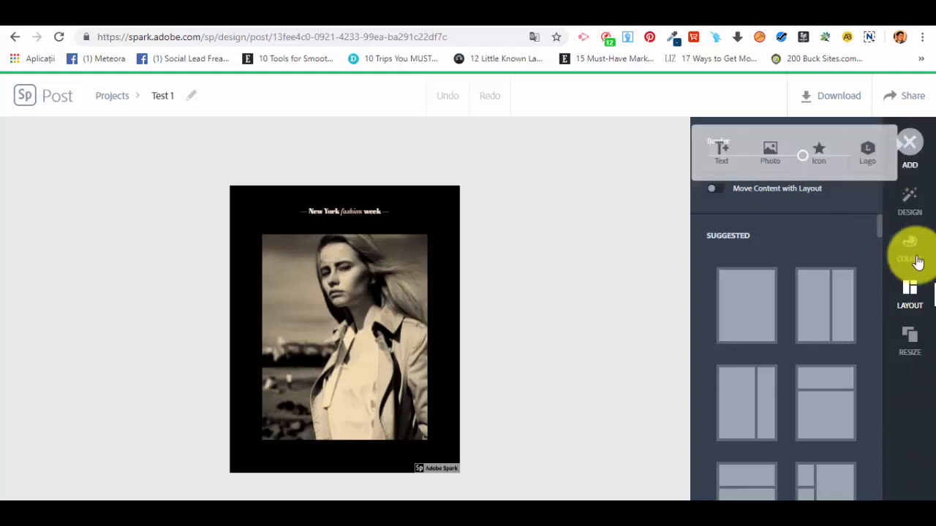
Step: Try the "Behind every successful woman is herself" design variation on the post
{"action": "left_click", "coordinate": [906, 199]}
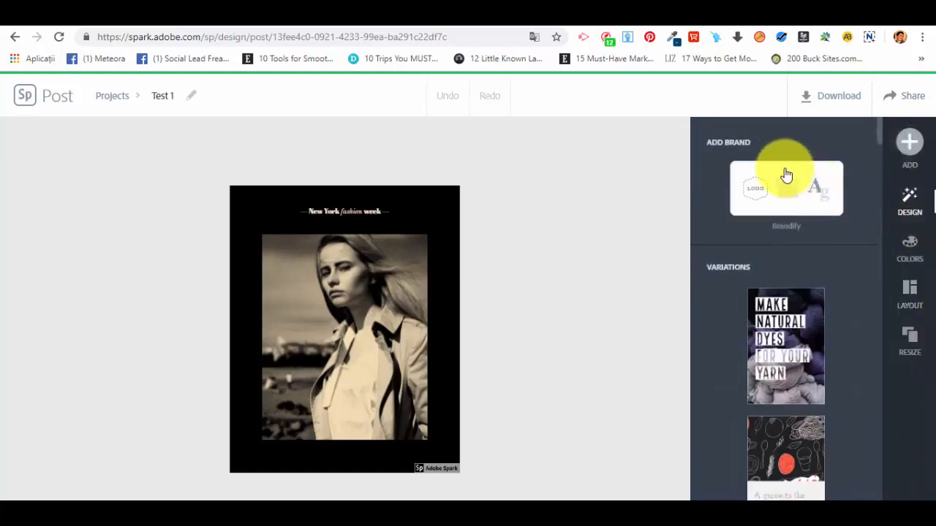
{"action": "scroll", "coordinate": [728, 201], "scroll_direction": "down", "scroll_amount": 1}
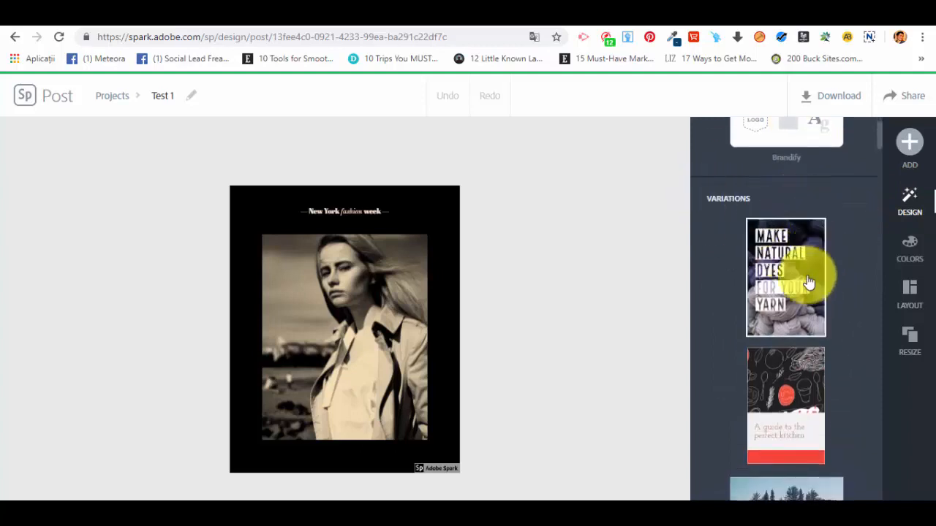
{"action": "scroll", "coordinate": [807, 275], "scroll_direction": "down", "scroll_amount": 1}
{"action": "scroll", "coordinate": [802, 275], "scroll_direction": "down", "scroll_amount": 6}
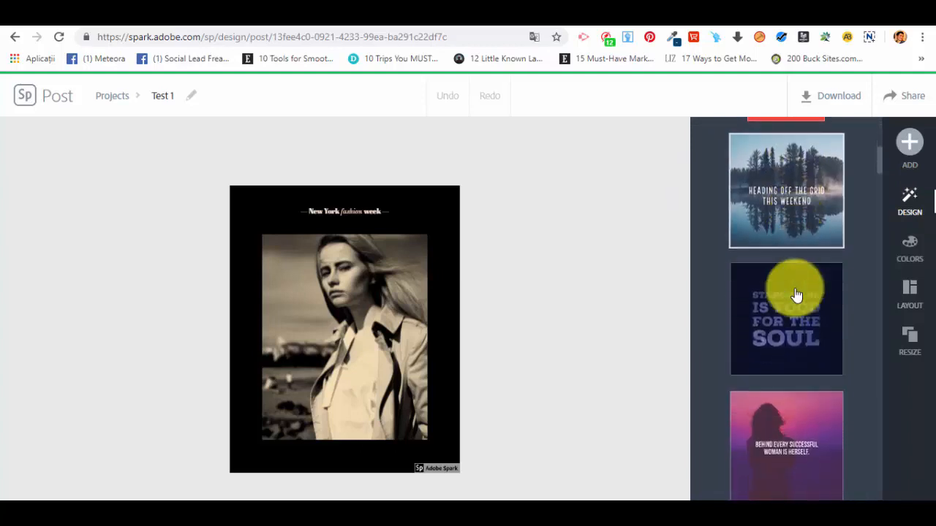
{"action": "scroll", "coordinate": [797, 295], "scroll_direction": "down", "scroll_amount": 1}
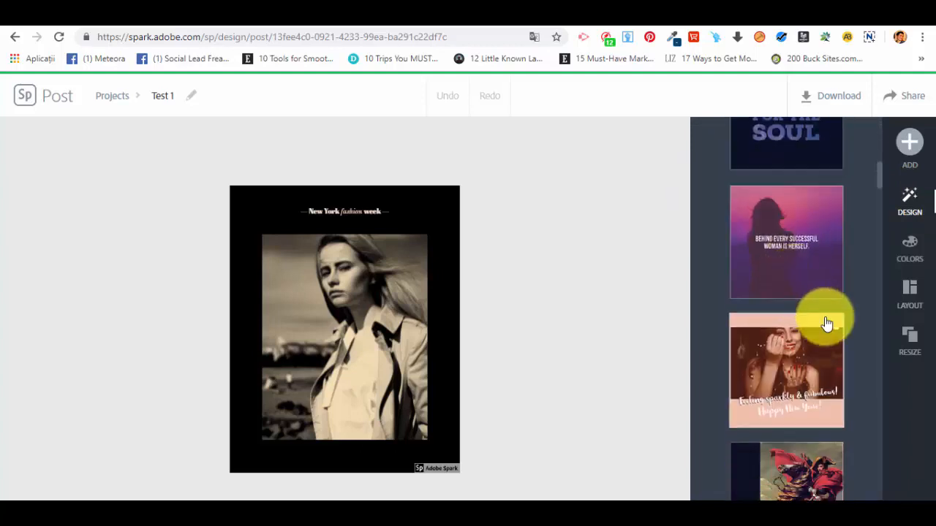
{"action": "left_click", "coordinate": [814, 269]}
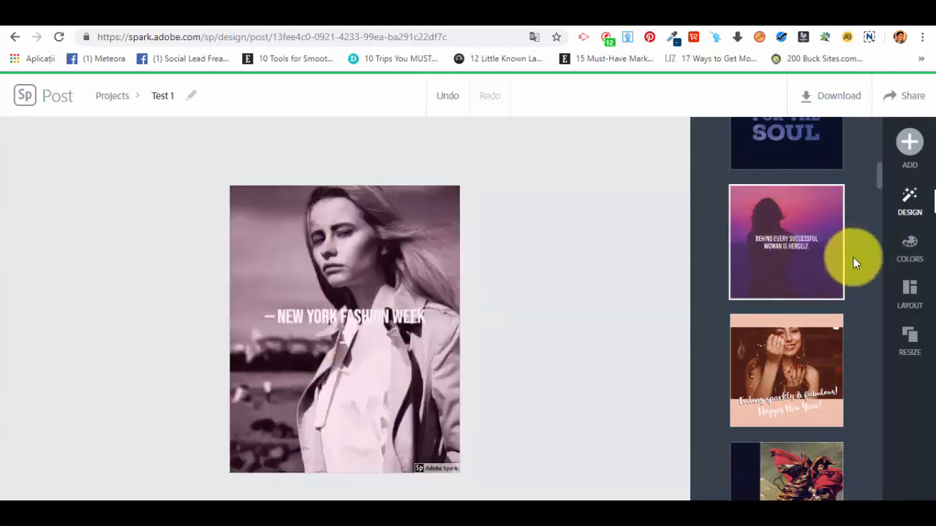
Step: Try the "Feeling sparkly & fabulous! Happy New Year!" and "Need a visual for history class?" design variations on the post
{"action": "scroll", "coordinate": [804, 236], "scroll_direction": "down", "scroll_amount": 1}
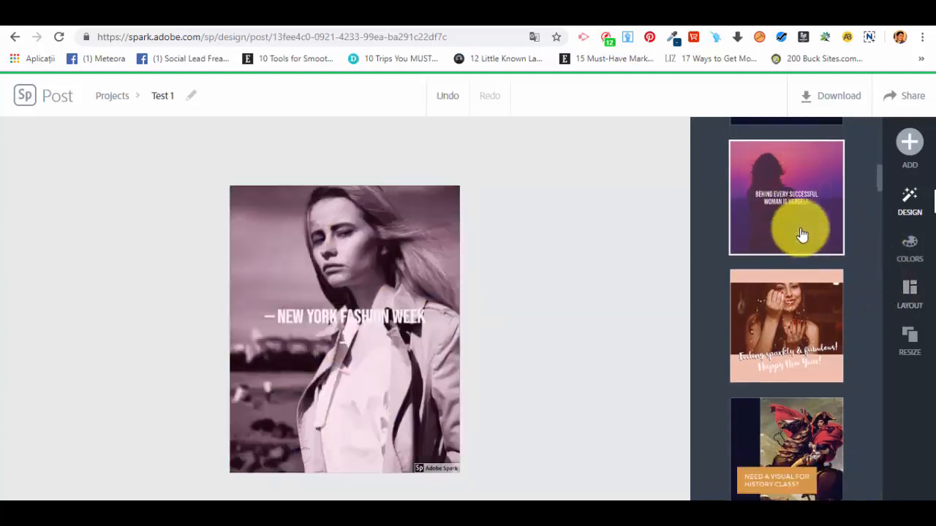
{"action": "left_click", "coordinate": [802, 288]}
{"action": "scroll", "coordinate": [811, 282], "scroll_direction": "down", "scroll_amount": 2}
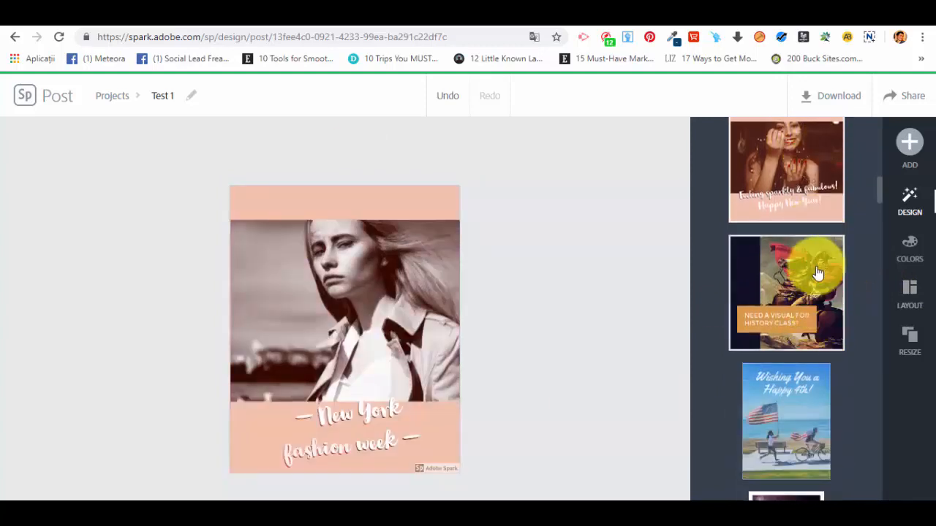
{"action": "left_click", "coordinate": [816, 299]}
Step: Apply the "Wishing You a Happy 4th!" design variation to the post
{"action": "scroll", "coordinate": [826, 343], "scroll_direction": "down", "scroll_amount": 3}
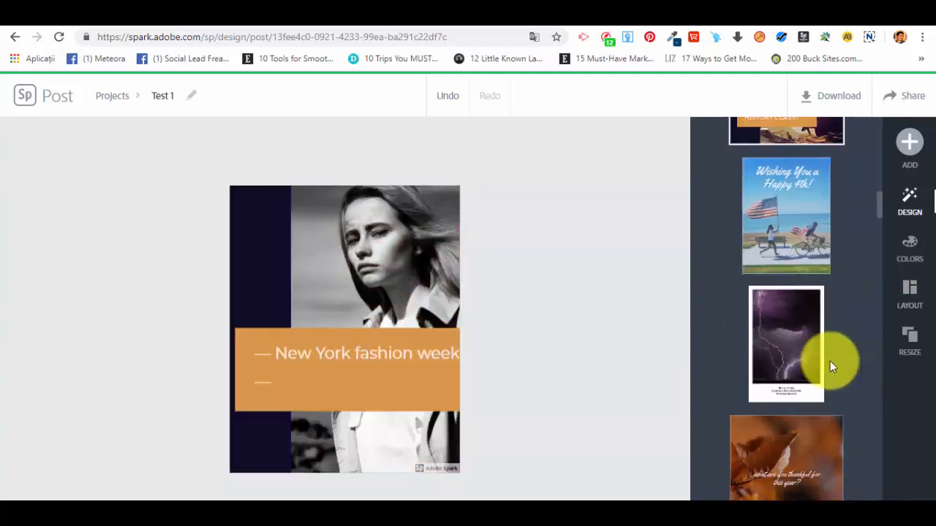
{"action": "left_click", "coordinate": [775, 228]}
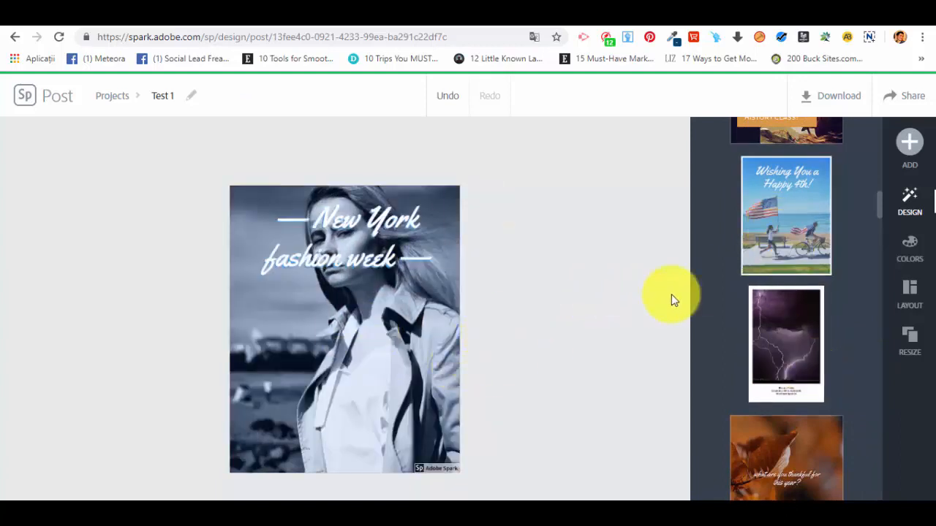
{"action": "scroll", "coordinate": [864, 251], "scroll_direction": "up", "scroll_amount": 2}
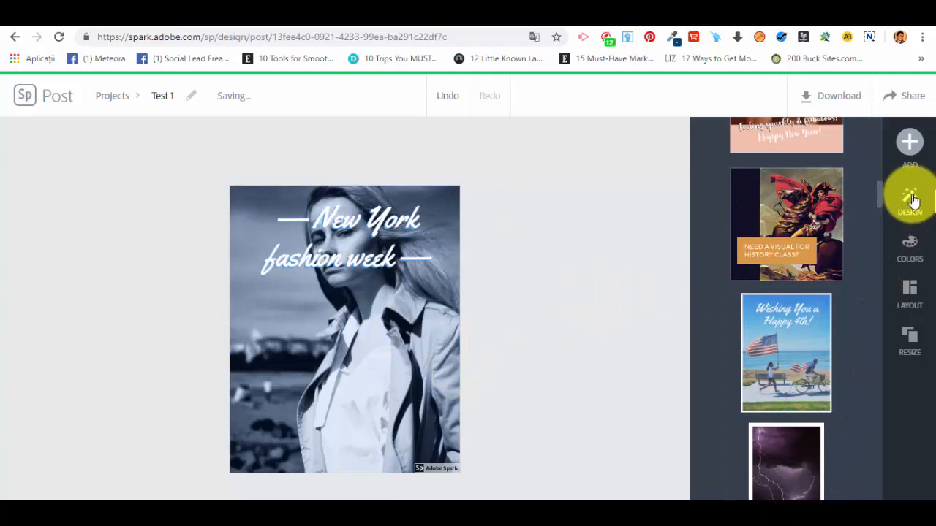
Step: Search the free photos for "office", add the photo of the woman biting a pencil at her laptop, and dismiss the logo tip
{"action": "left_click", "coordinate": [901, 134]}
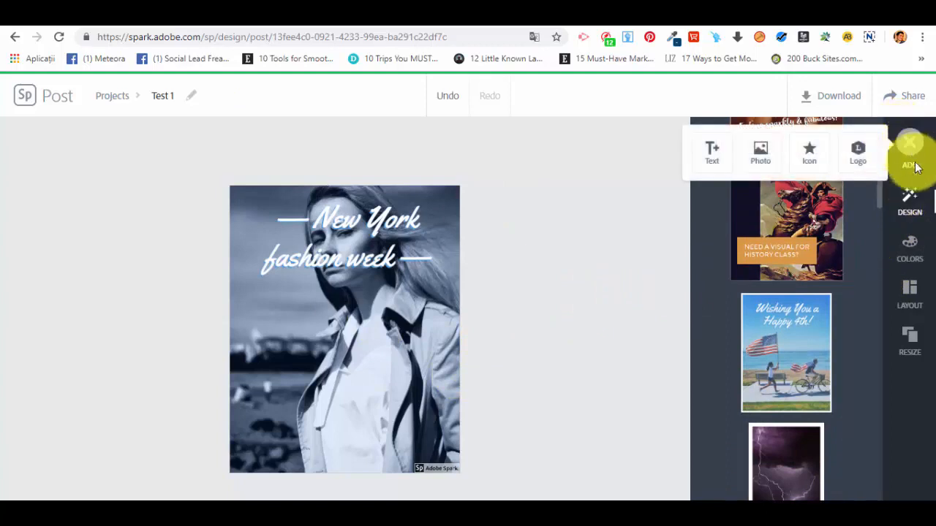
{"action": "left_click", "coordinate": [910, 150]}
{"action": "left_click", "coordinate": [908, 145]}
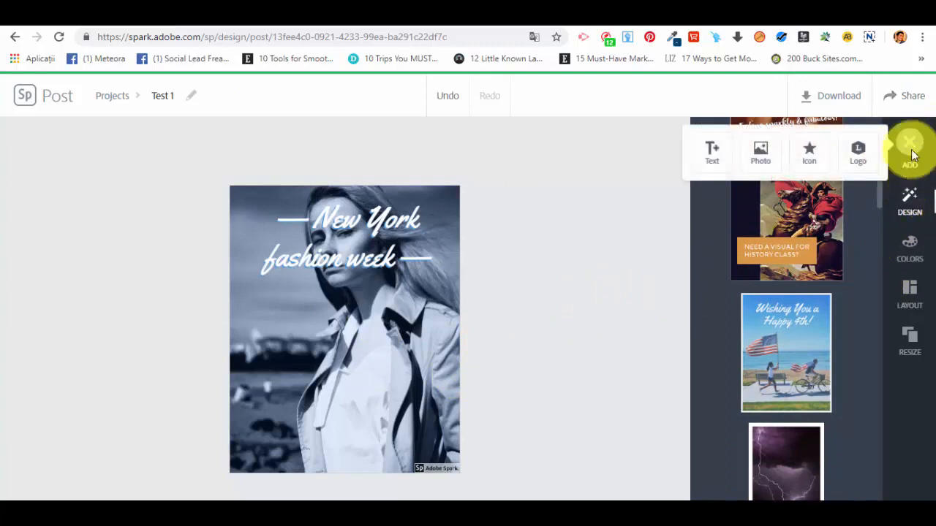
{"action": "left_click", "coordinate": [761, 151]}
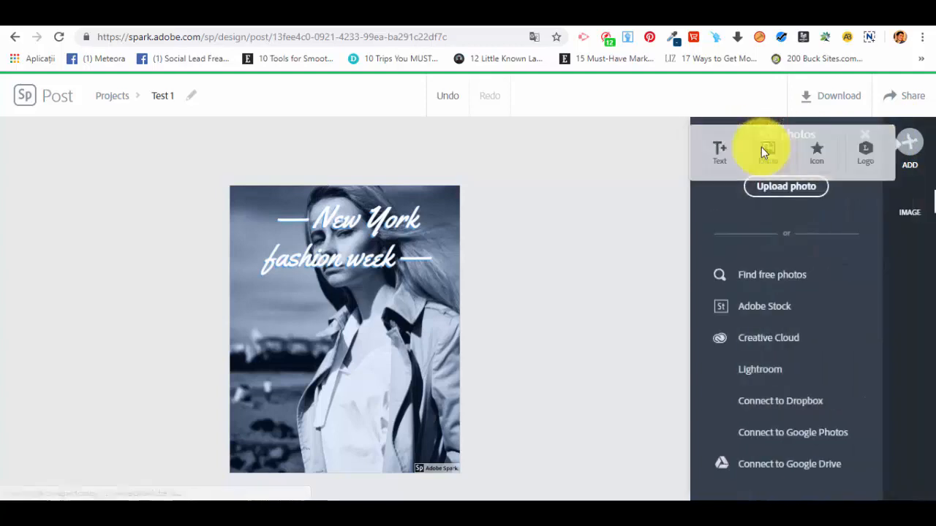
{"action": "left_click", "coordinate": [799, 281]}
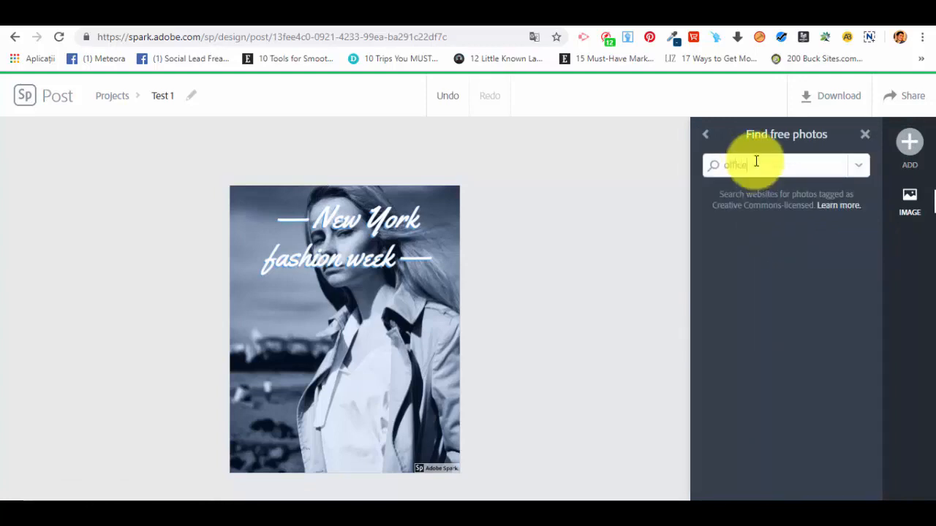
{"action": "key", "text": "Return"}
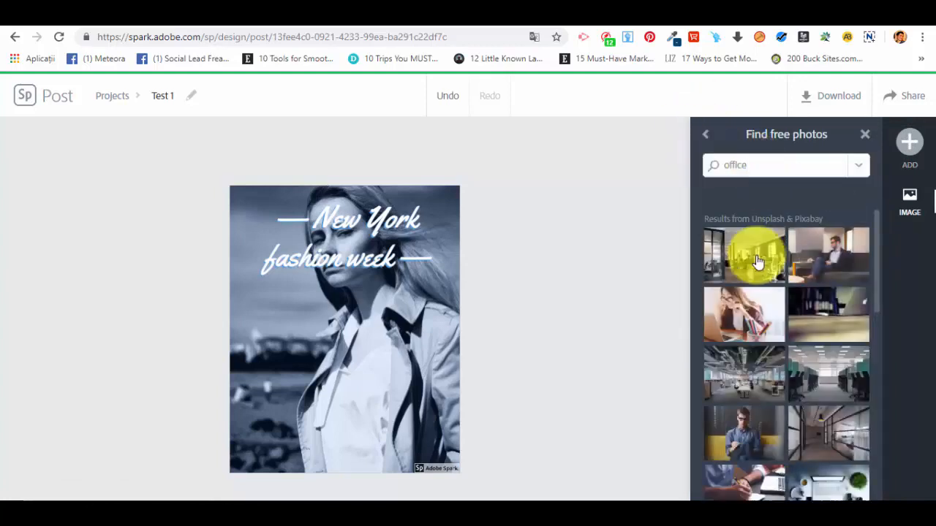
{"action": "left_click", "coordinate": [738, 307]}
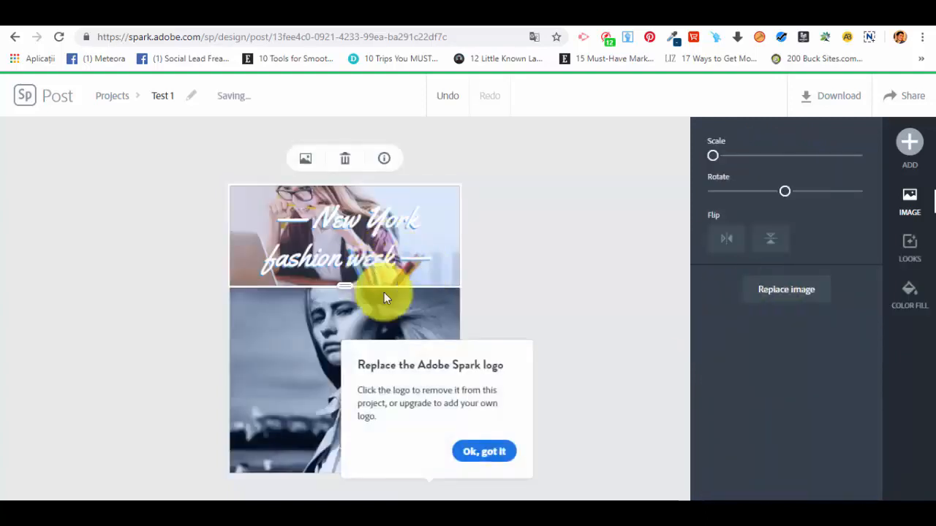
{"action": "left_click", "coordinate": [484, 451]}
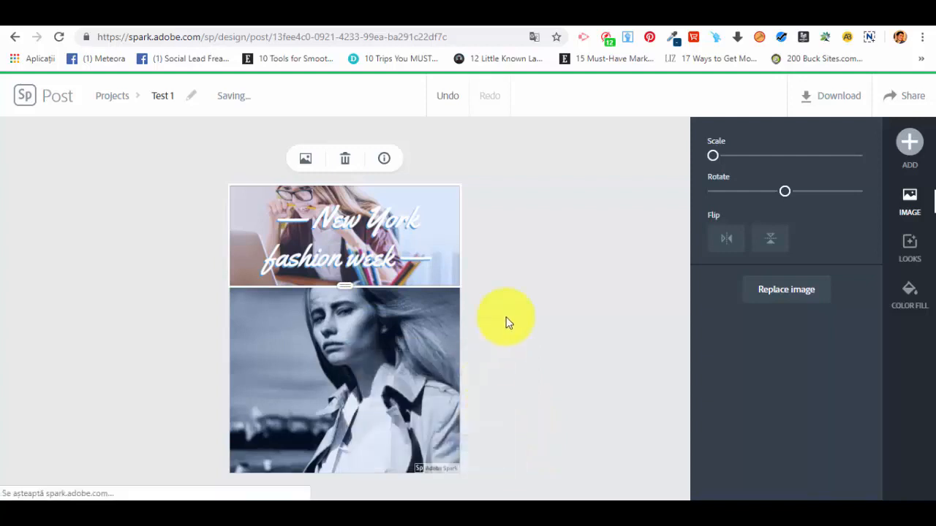
Step: Adjust the divider between the two photos so the office photo covers about the upper half of the post
{"action": "left_click", "coordinate": [362, 278]}
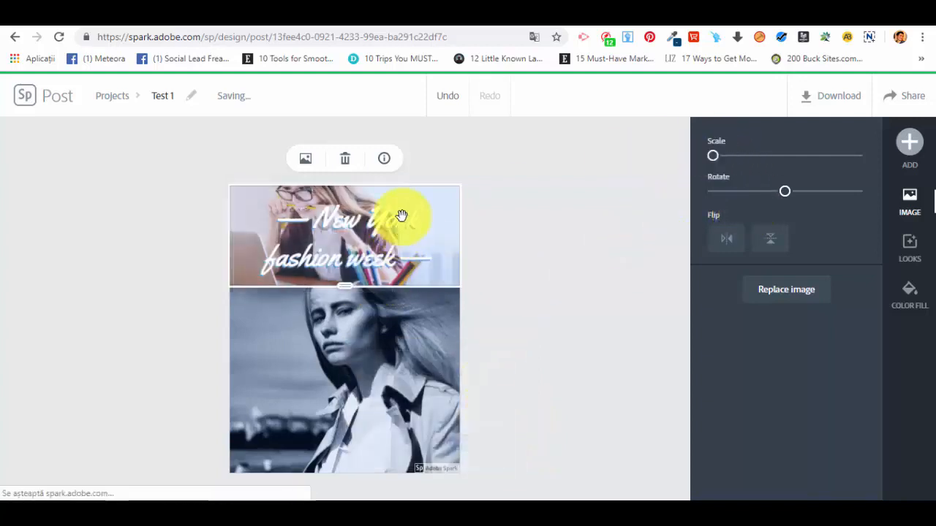
{"action": "left_click_drag", "start_coordinate": [345, 292], "coordinate": [339, 494]}
{"action": "left_click_drag", "start_coordinate": [340, 456], "coordinate": [403, 472]}
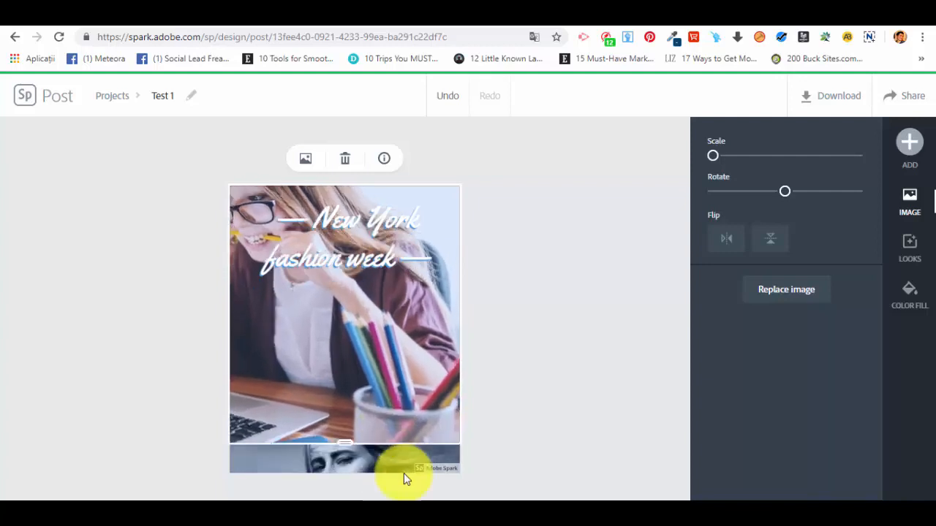
{"action": "left_click_drag", "start_coordinate": [351, 448], "coordinate": [368, 493]}
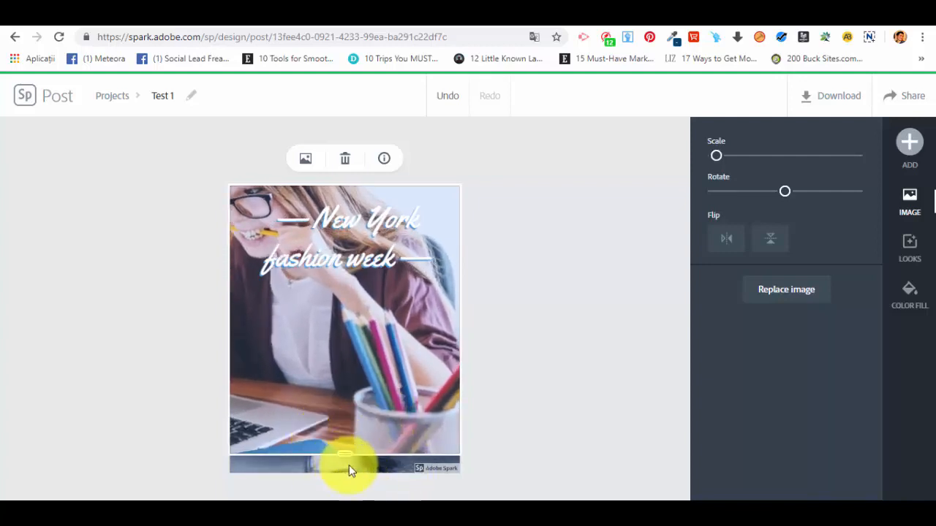
{"action": "left_click_drag", "start_coordinate": [351, 456], "coordinate": [359, 323]}
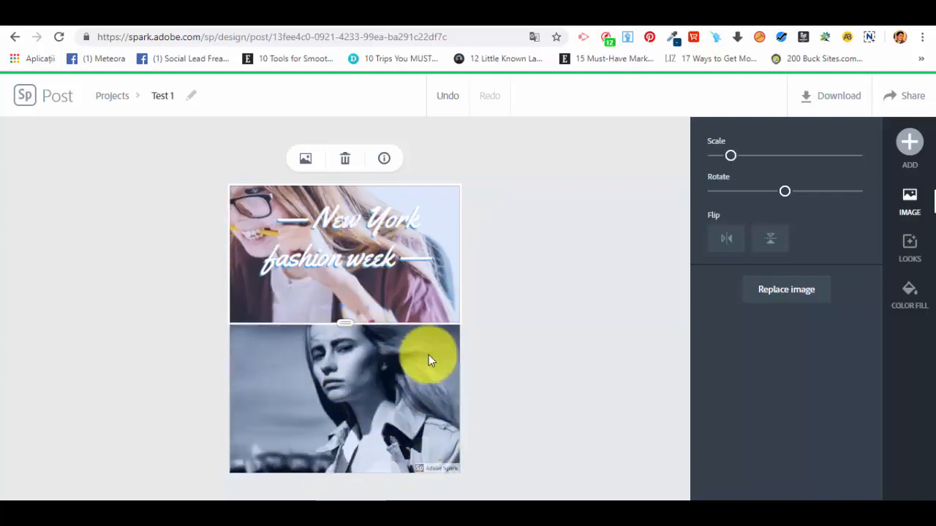
Step: Reduce the office photo's scale to near the minimum so more of the woman fits in its frame
{"action": "mouse_move", "coordinate": [731, 157]}
{"action": "left_mouse_down"}
{"action": "mouse_move", "coordinate": [892, 180]}
{"action": "mouse_move", "coordinate": [693, 157]}
{"action": "mouse_move", "coordinate": [717, 163]}
{"action": "left_mouse_up"}
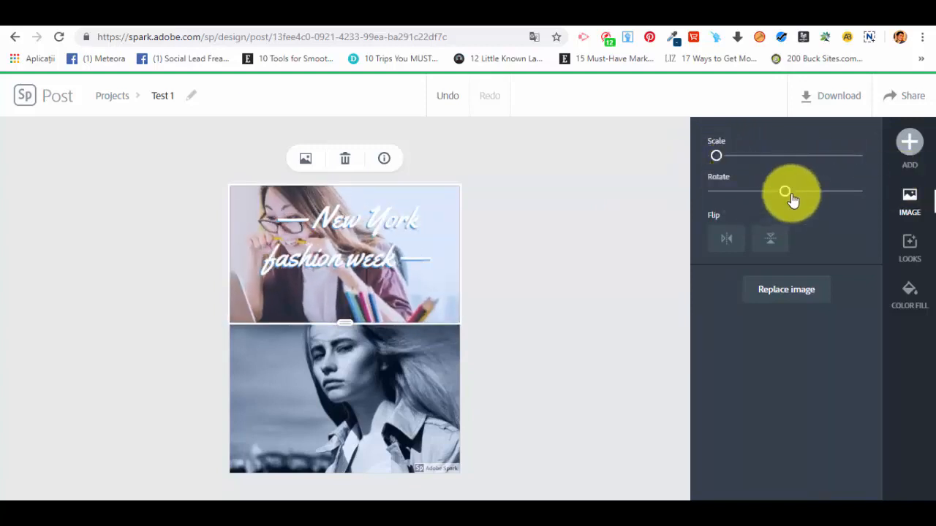
{"action": "mouse_move", "coordinate": [783, 193]}
{"action": "left_mouse_down"}
{"action": "mouse_move", "coordinate": [773, 194]}
{"action": "mouse_move", "coordinate": [788, 204]}
{"action": "left_mouse_up"}
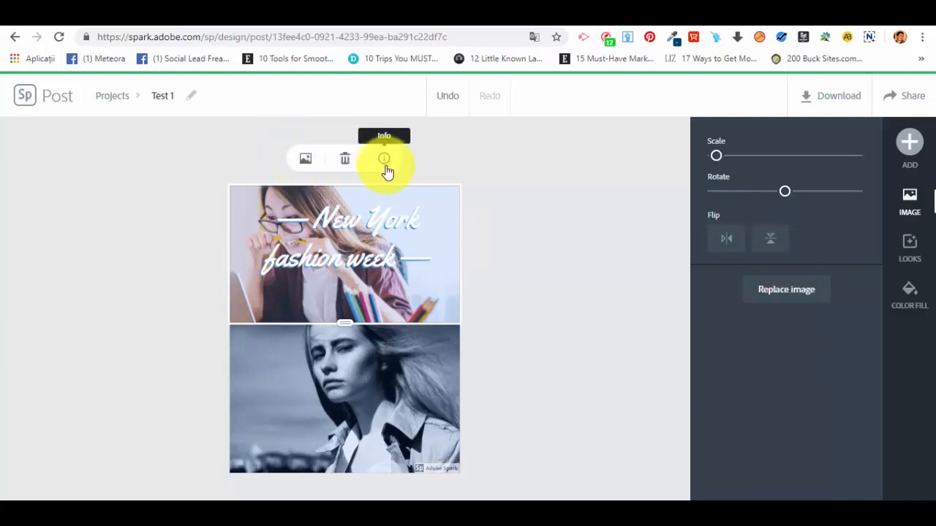
Step: Start replacing the lower photo and browse the free photos for "Woman black and white"
{"action": "left_click", "coordinate": [386, 382]}
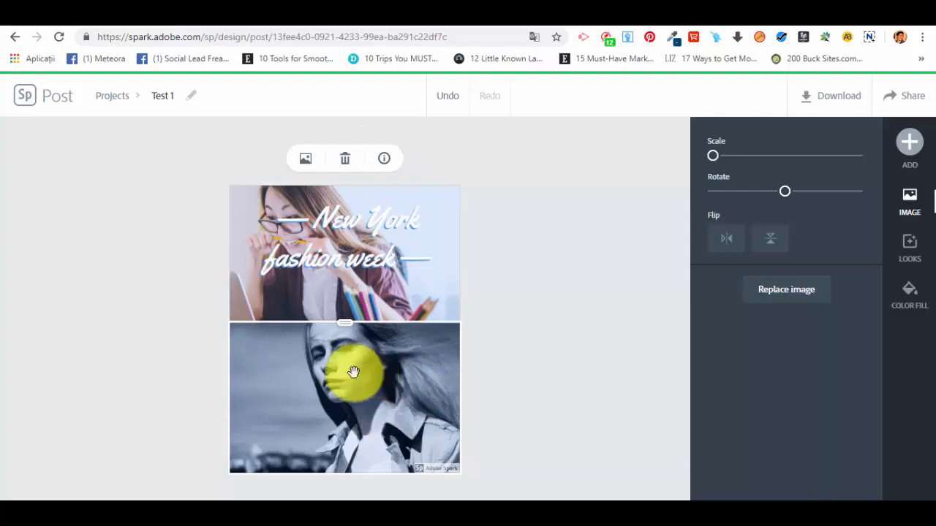
{"action": "left_click", "coordinate": [796, 291]}
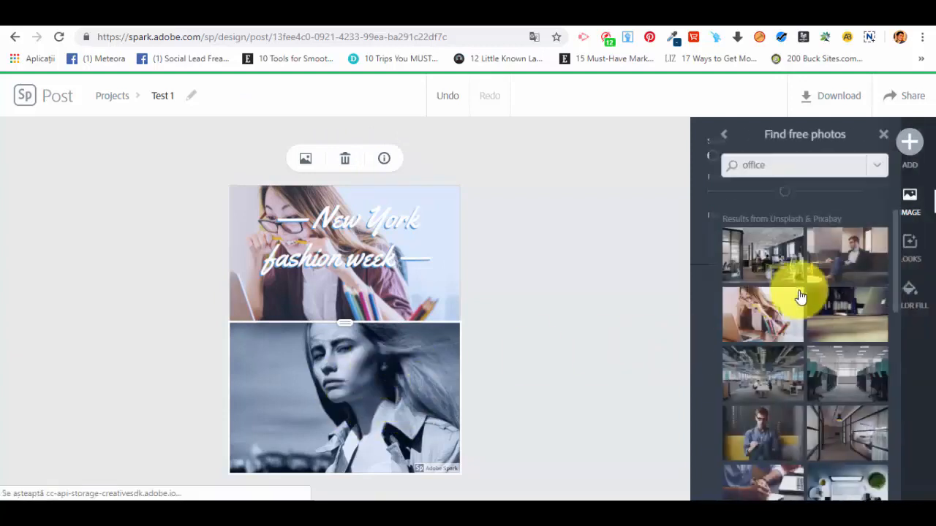
{"action": "type", "text": "Woman black and white"}
{"action": "key", "text": "Return"}
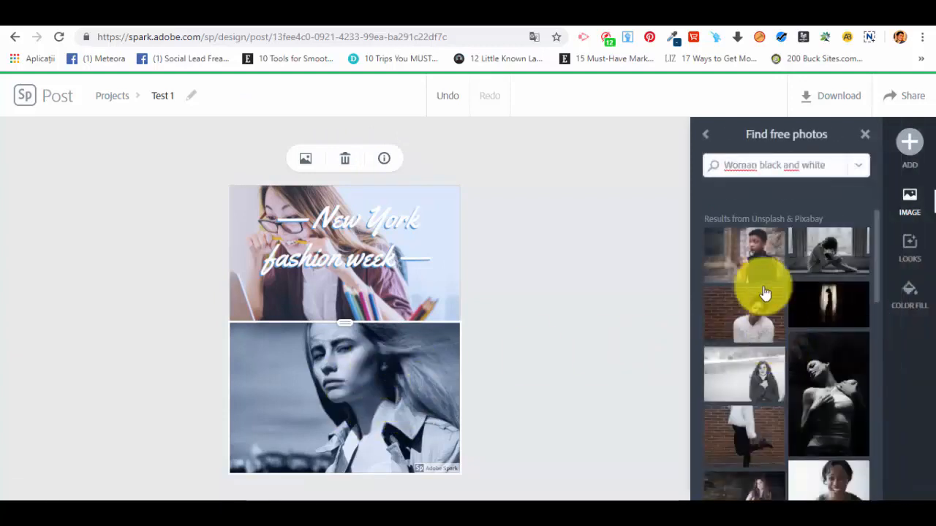
{"action": "scroll", "coordinate": [810, 437], "scroll_direction": "down", "scroll_amount": 10}
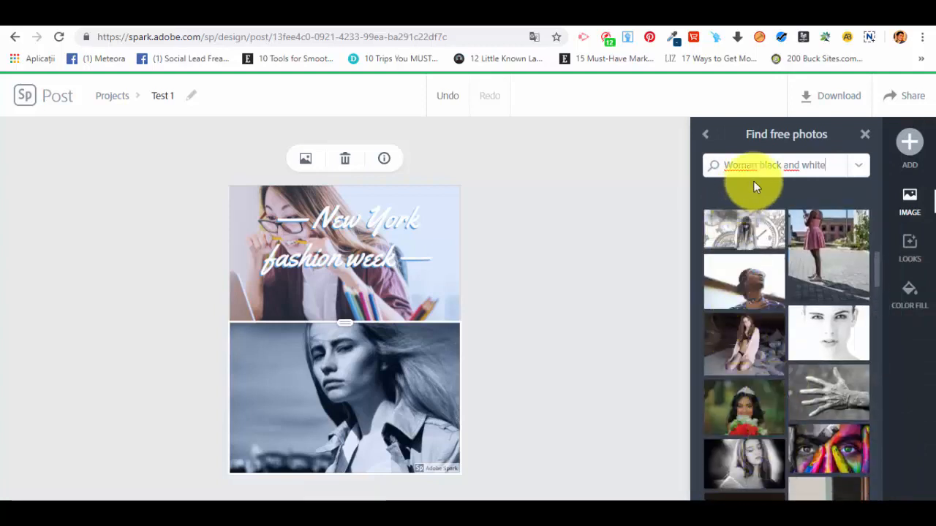
Step: Search the free photos for "office" and replace the lower photo with the man in glasses seated on the yellow sofa
{"action": "left_click_drag", "start_coordinate": [825, 161], "coordinate": [590, 139]}
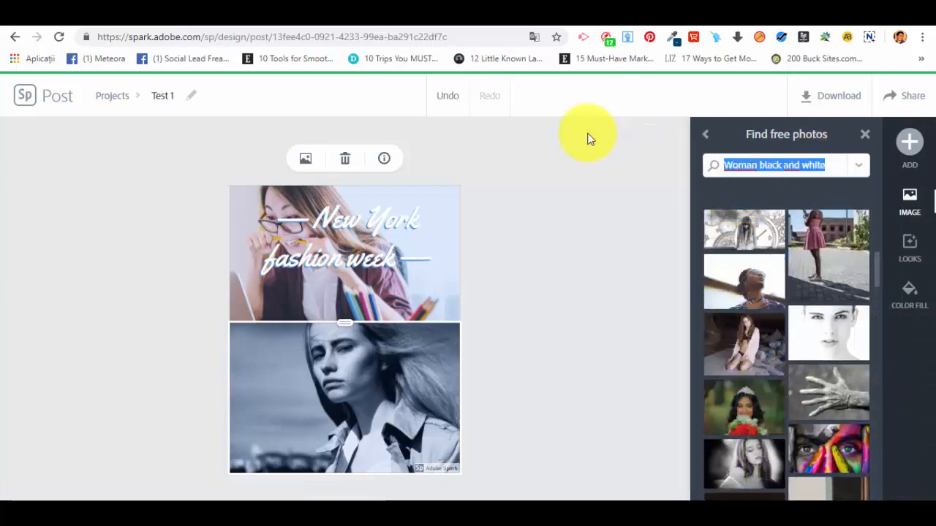
{"action": "type", "text": "office"}
{"action": "key", "text": "Return"}
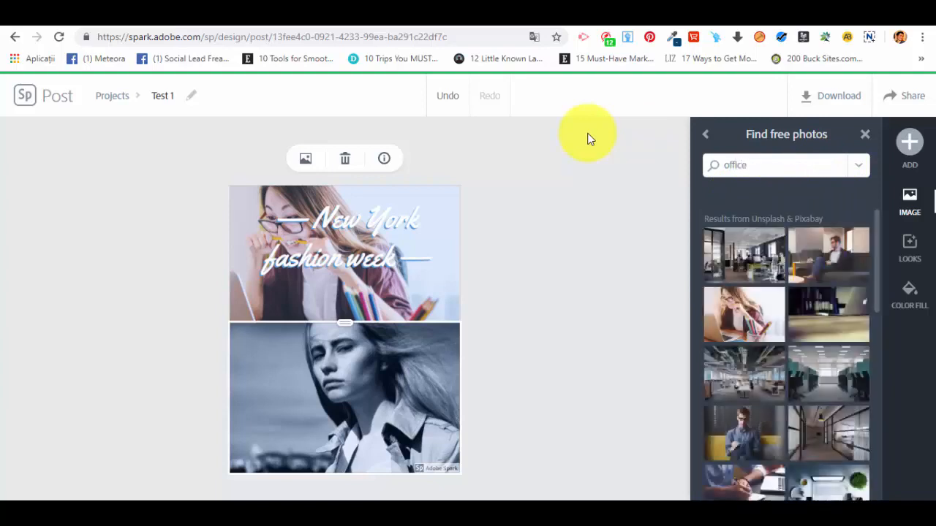
{"action": "left_click", "coordinate": [754, 441]}
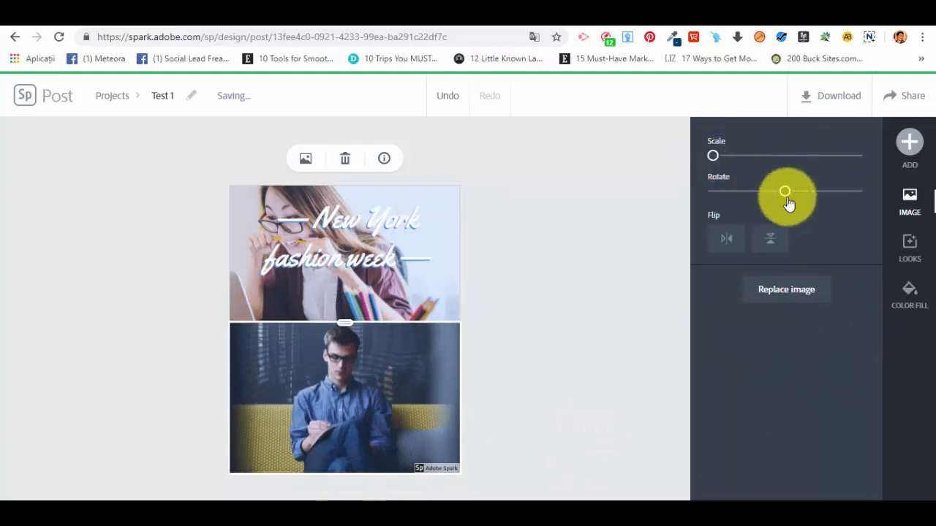
Step: Add a "Monday" text to the post and dismiss the secondary style tip
{"action": "left_click", "coordinate": [909, 143]}
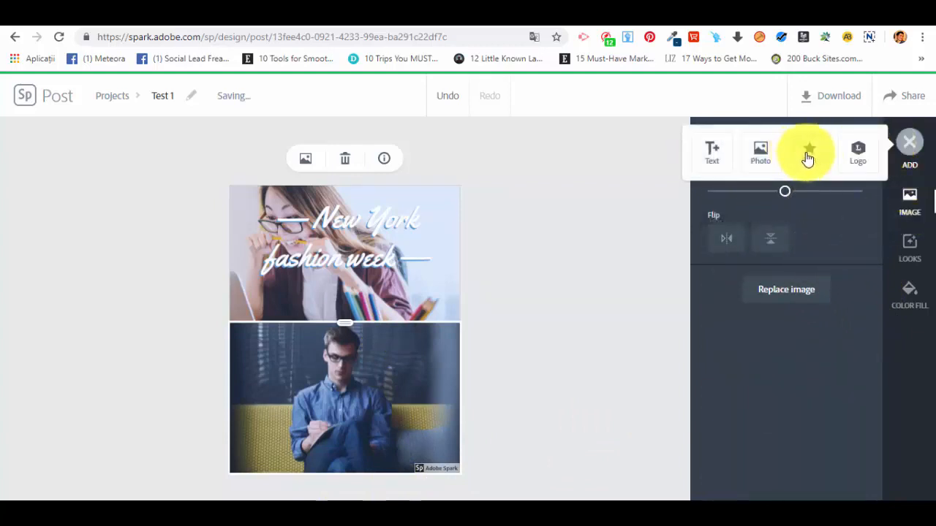
{"action": "left_click", "coordinate": [711, 151]}
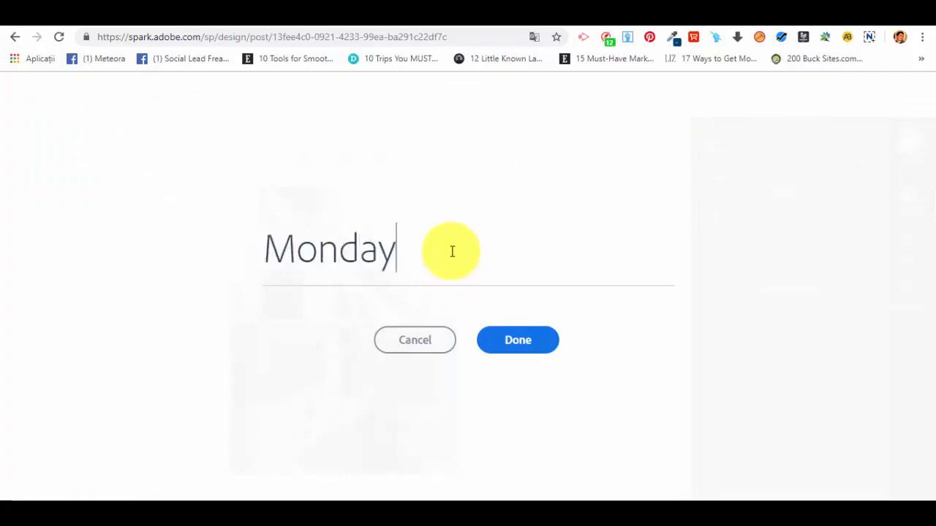
{"action": "type", "text": "Monday"}
{"action": "left_click", "coordinate": [507, 345]}
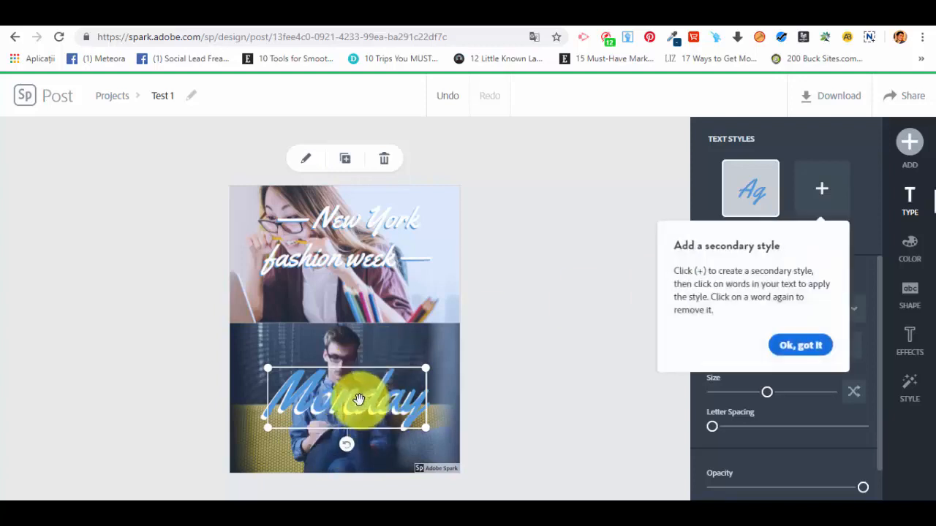
{"action": "left_click", "coordinate": [799, 344]}
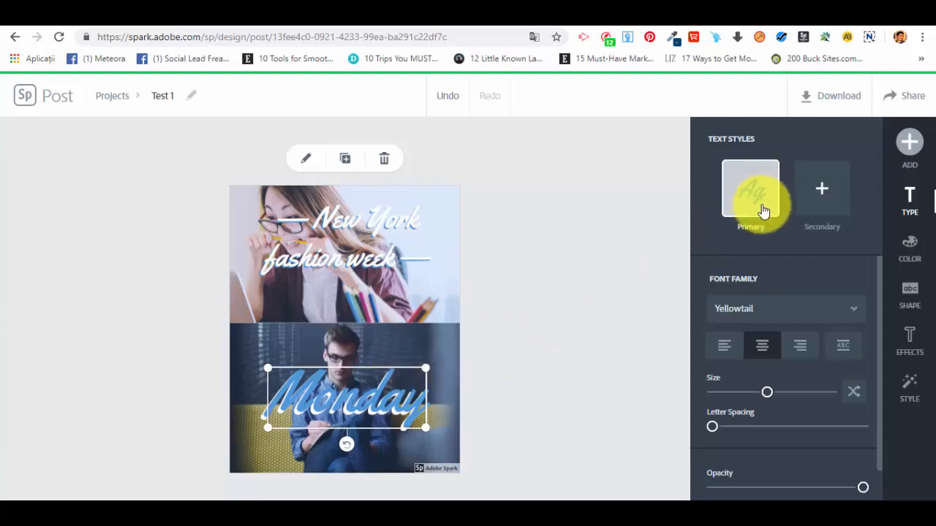
Step: Add a secondary text style and set the primary style's font for the "Monday" text to Flood Std Regular
{"action": "left_click", "coordinate": [814, 193]}
{"action": "left_click", "coordinate": [743, 182]}
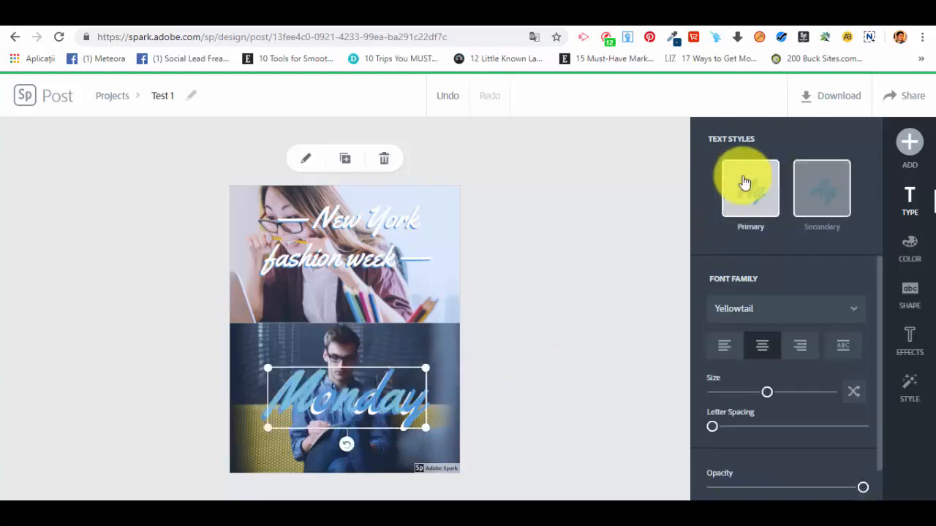
{"action": "scroll", "coordinate": [755, 288], "scroll_direction": "down", "scroll_amount": 1}
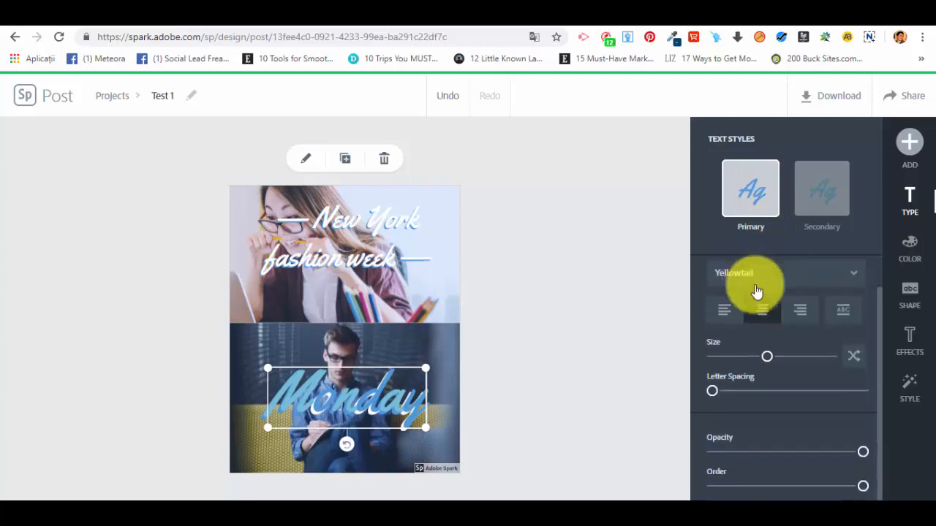
{"action": "mouse_move", "coordinate": [760, 355]}
{"action": "left_mouse_down"}
{"action": "mouse_move", "coordinate": [752, 358]}
{"action": "mouse_move", "coordinate": [766, 357]}
{"action": "left_mouse_up"}
{"action": "left_click", "coordinate": [753, 274]}
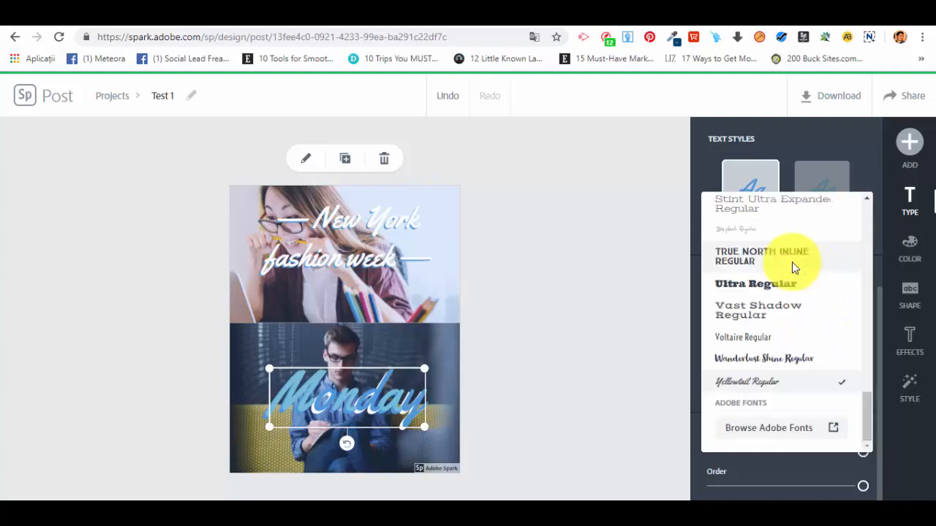
{"action": "scroll", "coordinate": [783, 375], "scroll_direction": "up", "scroll_amount": 10}
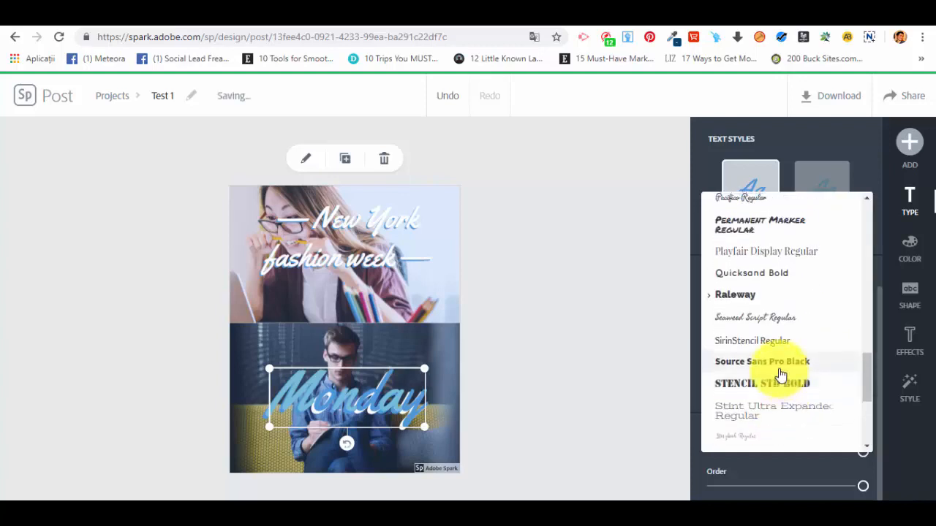
{"action": "scroll", "coordinate": [782, 364], "scroll_direction": "up", "scroll_amount": 3}
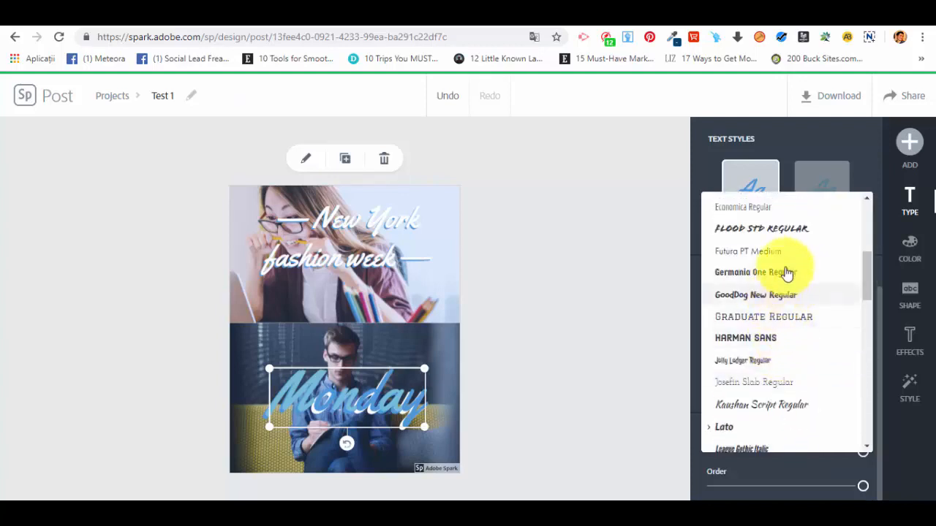
{"action": "left_click", "coordinate": [763, 231]}
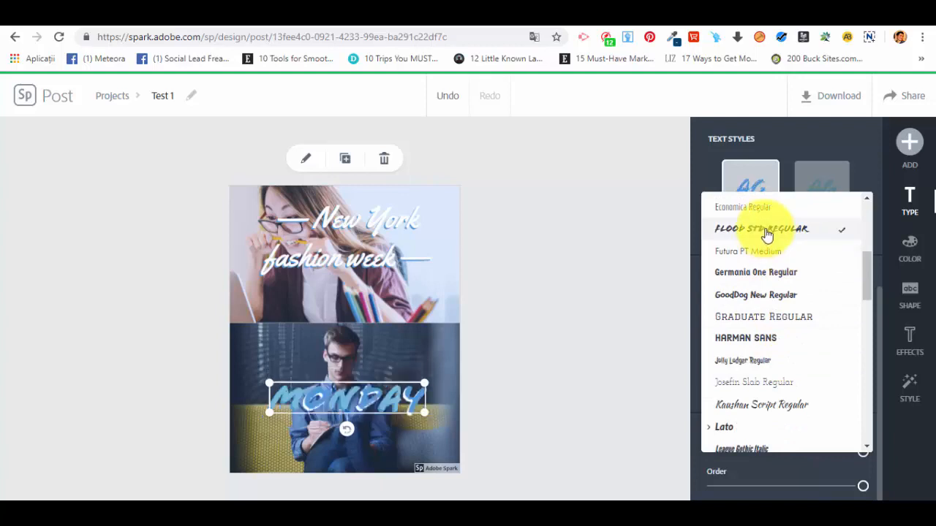
{"action": "left_click", "coordinate": [698, 150]}
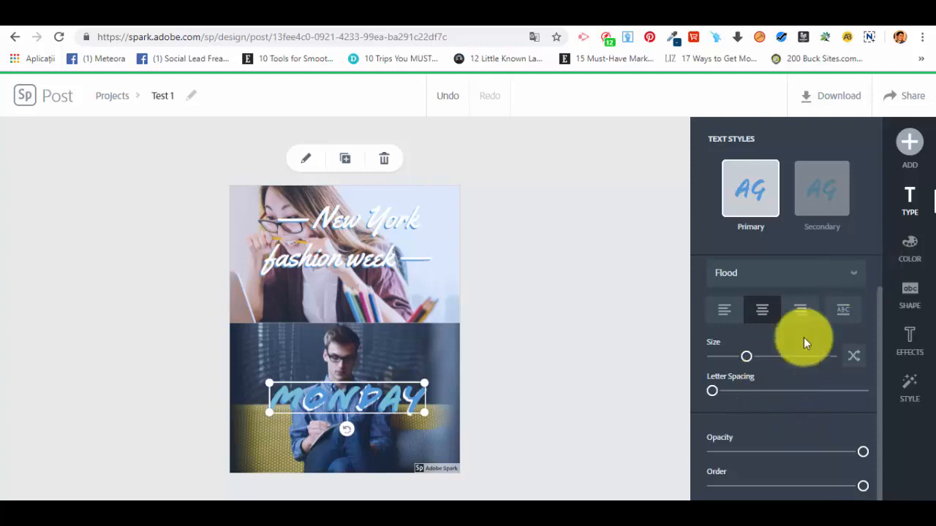
Step: Increase the letter spacing of the "Monday" text slightly and set its opacity to the maximum
{"action": "left_click_drag", "start_coordinate": [711, 397], "coordinate": [736, 410]}
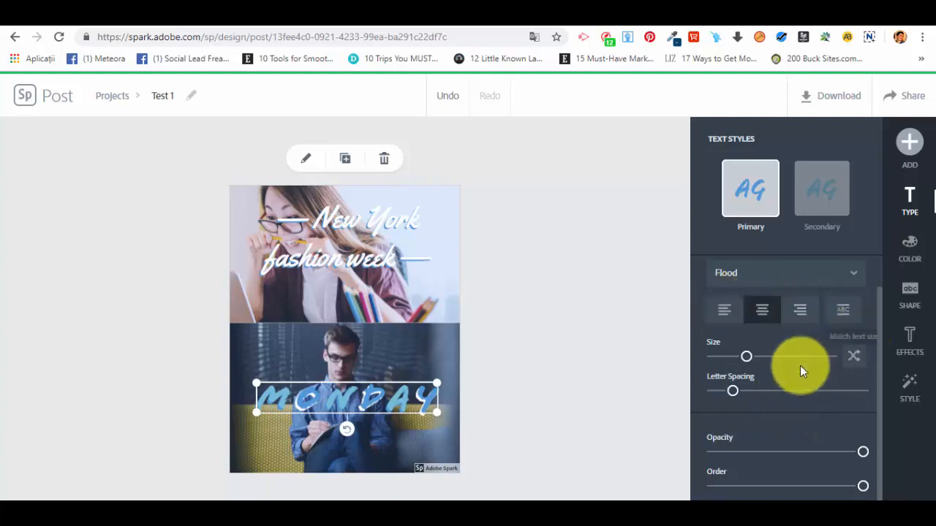
{"action": "scroll", "coordinate": [829, 314], "scroll_direction": "up", "scroll_amount": 2}
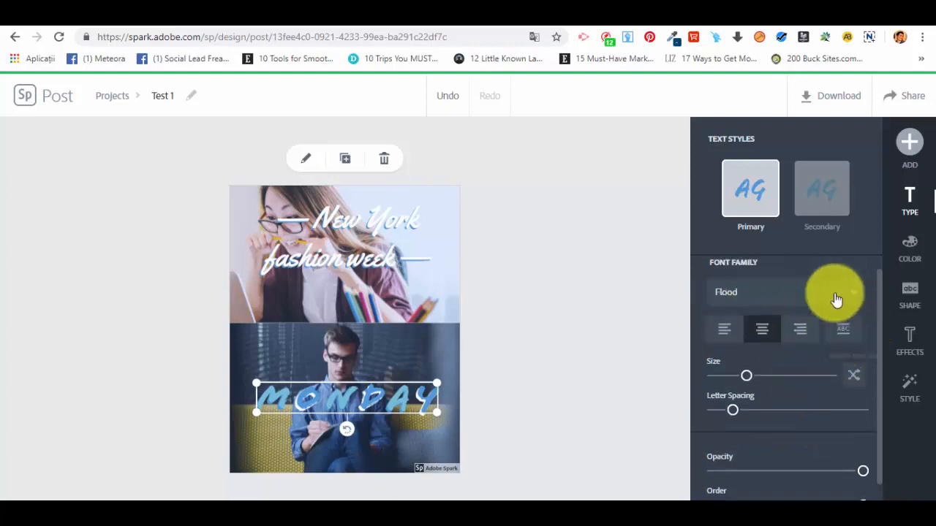
{"action": "left_click", "coordinate": [814, 203]}
{"action": "left_click", "coordinate": [764, 190]}
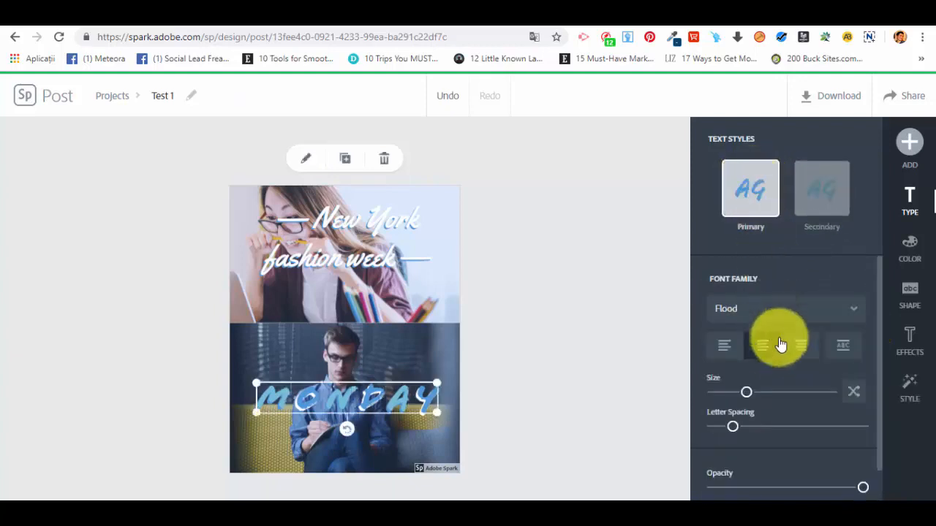
{"action": "scroll", "coordinate": [798, 370], "scroll_direction": "down", "scroll_amount": 1}
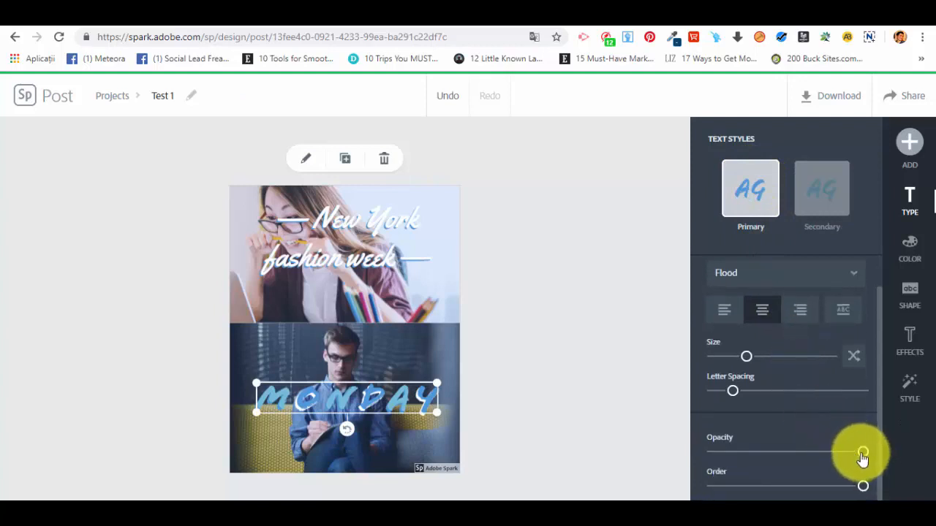
{"action": "mouse_move", "coordinate": [862, 454]}
{"action": "left_mouse_down"}
{"action": "mouse_move", "coordinate": [800, 453]}
{"action": "mouse_move", "coordinate": [871, 450]}
{"action": "left_mouse_up"}
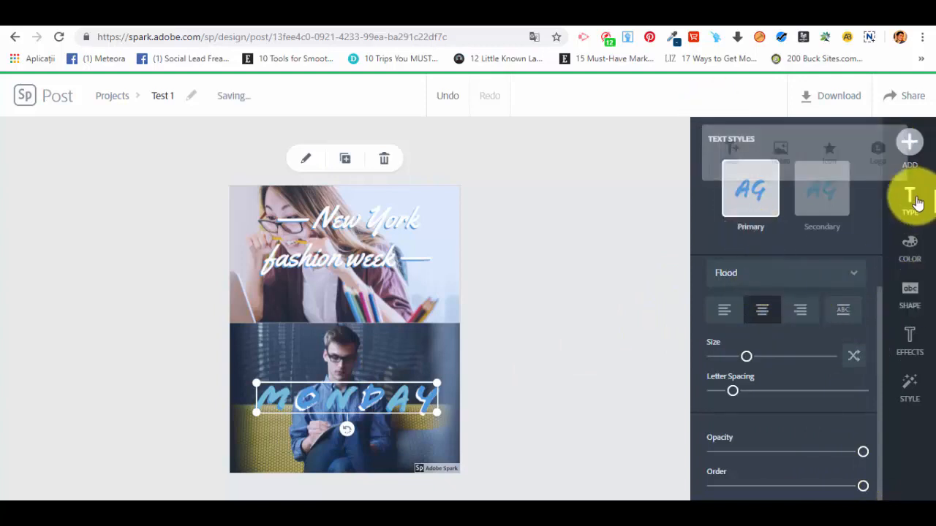
Step: Dismiss the backing shape tip and try strip, cutout, circle, dotted circle, hexagon and rounded rectangle shapes on the "Monday" text
{"action": "left_click", "coordinate": [926, 292]}
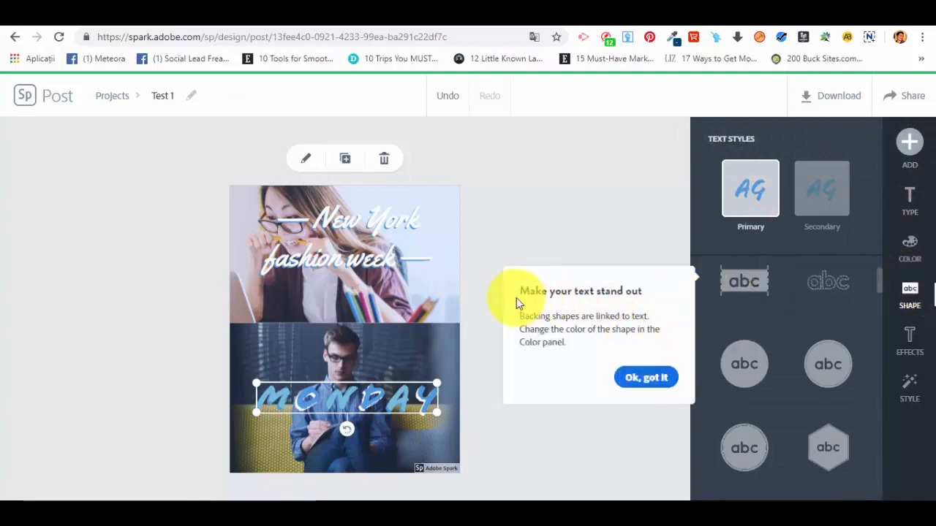
{"action": "left_click", "coordinate": [660, 378]}
{"action": "left_click", "coordinate": [753, 280]}
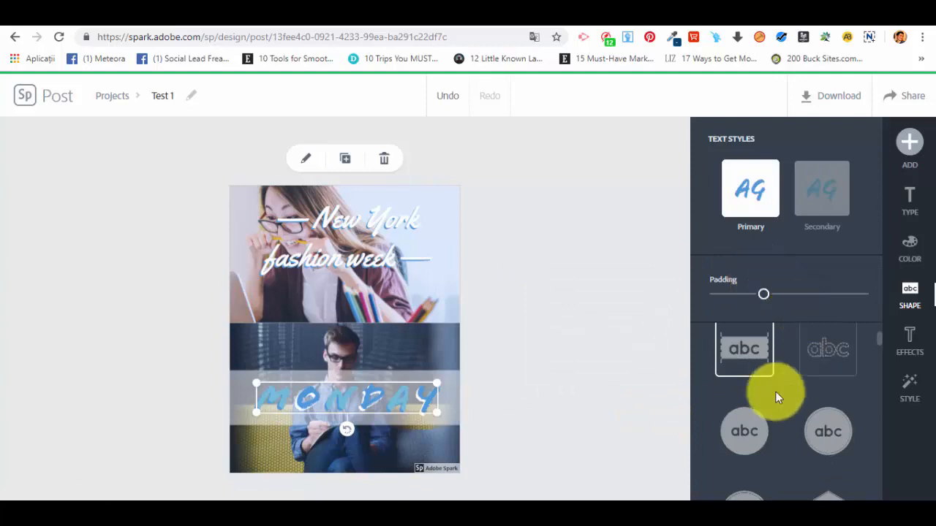
{"action": "left_click", "coordinate": [836, 351]}
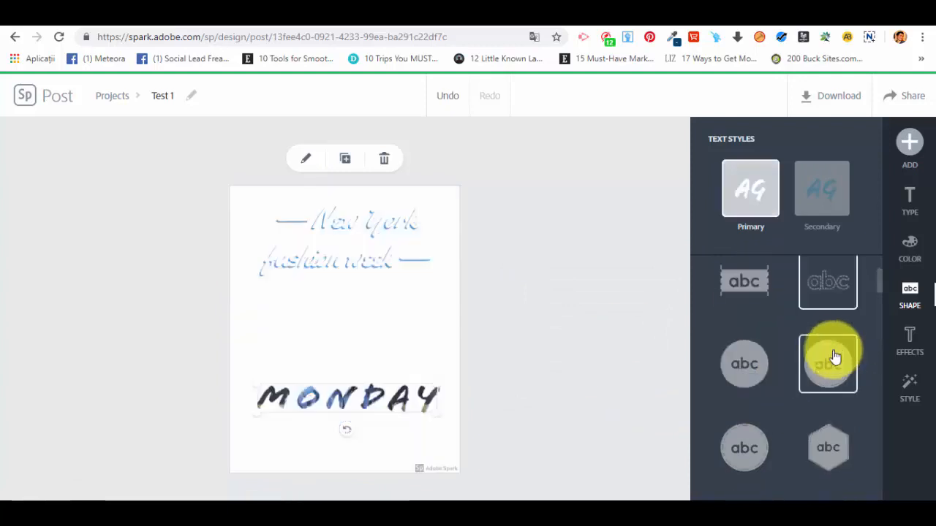
{"action": "left_click", "coordinate": [751, 287]}
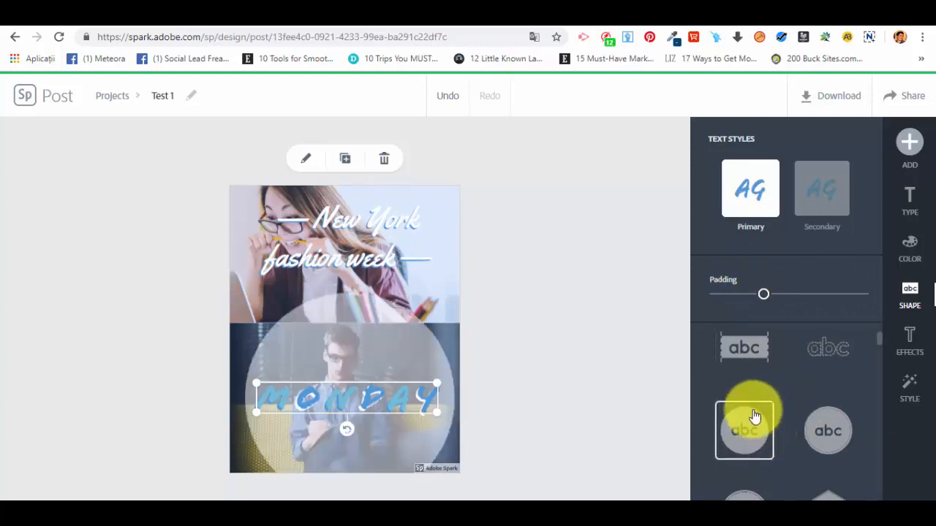
{"action": "scroll", "coordinate": [796, 401], "scroll_direction": "down", "scroll_amount": 1}
{"action": "left_click", "coordinate": [837, 369]}
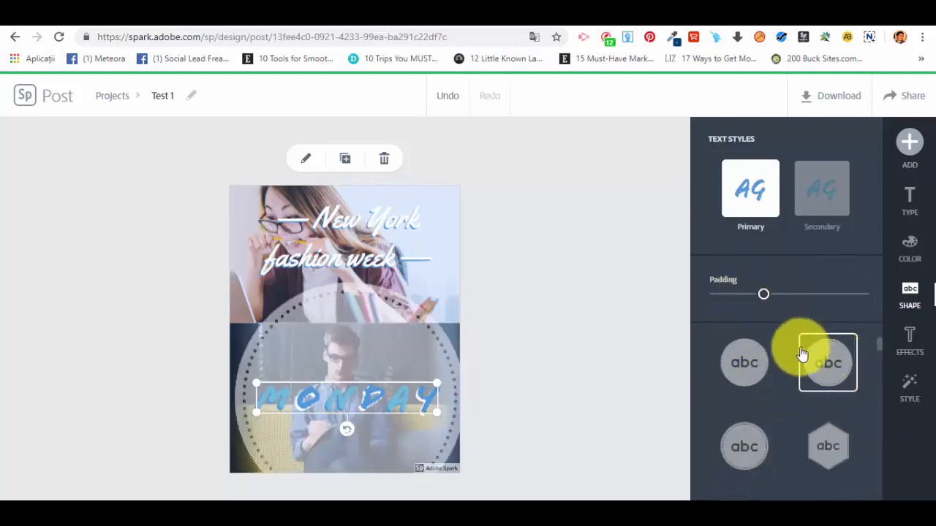
{"action": "scroll", "coordinate": [793, 365], "scroll_direction": "down", "scroll_amount": 2}
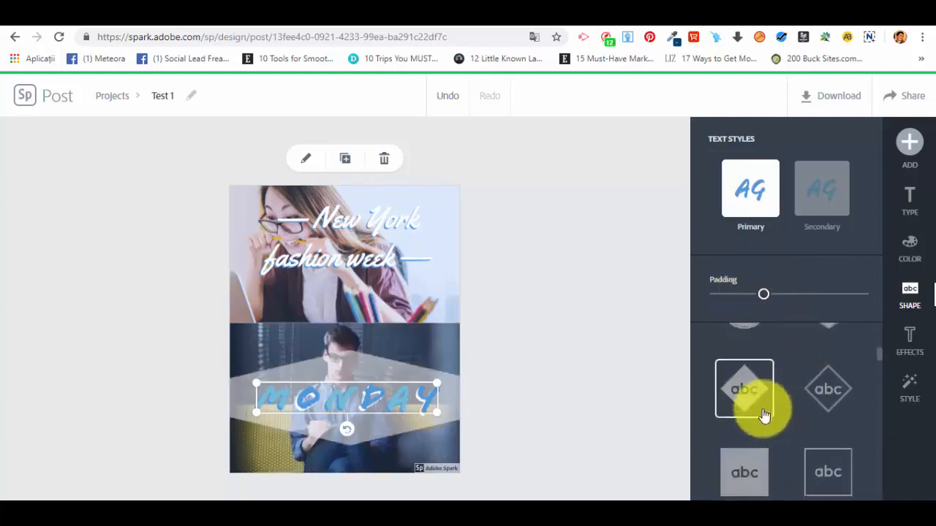
{"action": "scroll", "coordinate": [768, 398], "scroll_direction": "down", "scroll_amount": 3}
{"action": "left_click", "coordinate": [743, 356]}
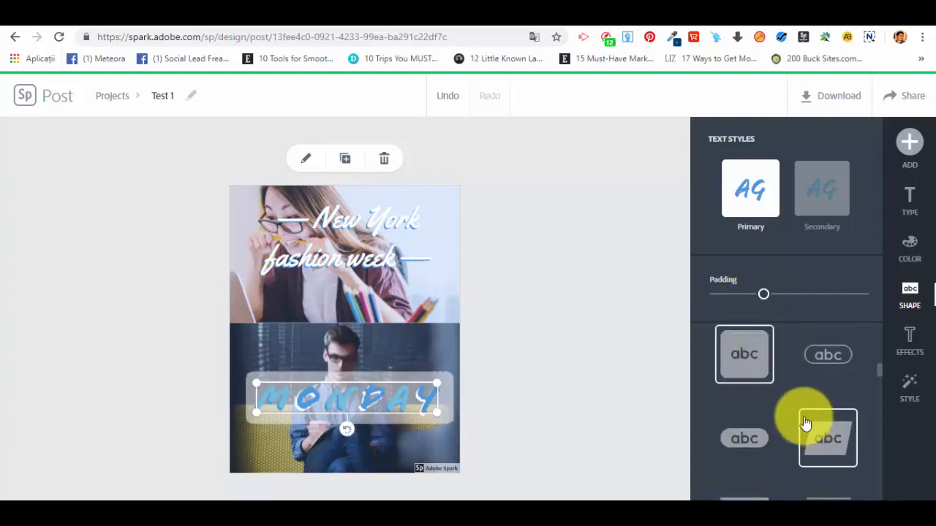
{"action": "scroll", "coordinate": [790, 401], "scroll_direction": "down", "scroll_amount": 3}
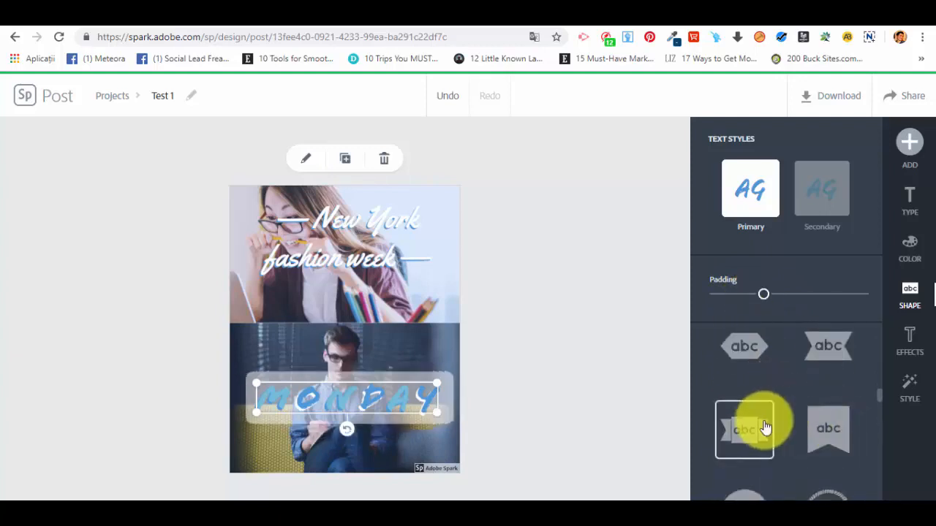
Step: Apply the folded ribbon banner as the "Monday" text's backing shape, set its padding to 0, and browse the remaining shapes
{"action": "left_click", "coordinate": [765, 427]}
{"action": "left_click_drag", "start_coordinate": [764, 296], "coordinate": [718, 296]}
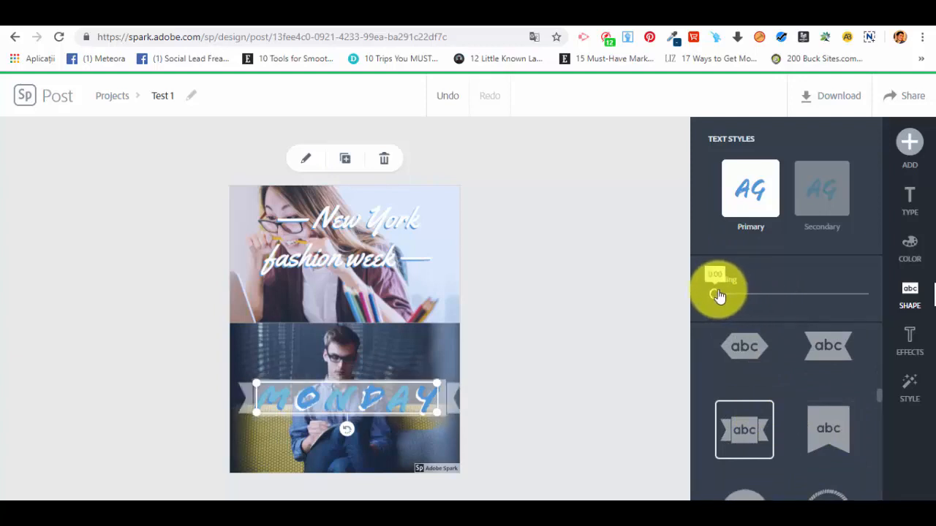
{"action": "left_click", "coordinate": [812, 201]}
{"action": "left_click", "coordinate": [755, 186]}
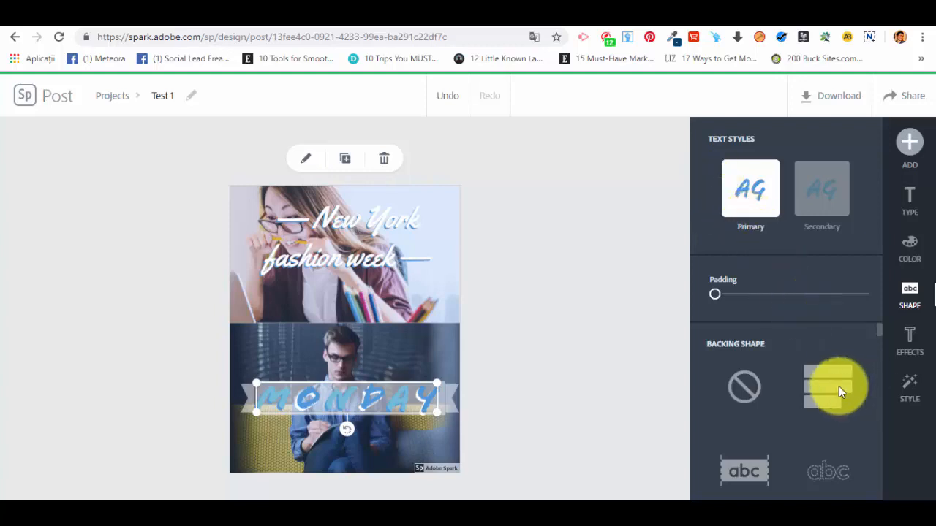
{"action": "scroll", "coordinate": [838, 391], "scroll_direction": "down", "scroll_amount": 8}
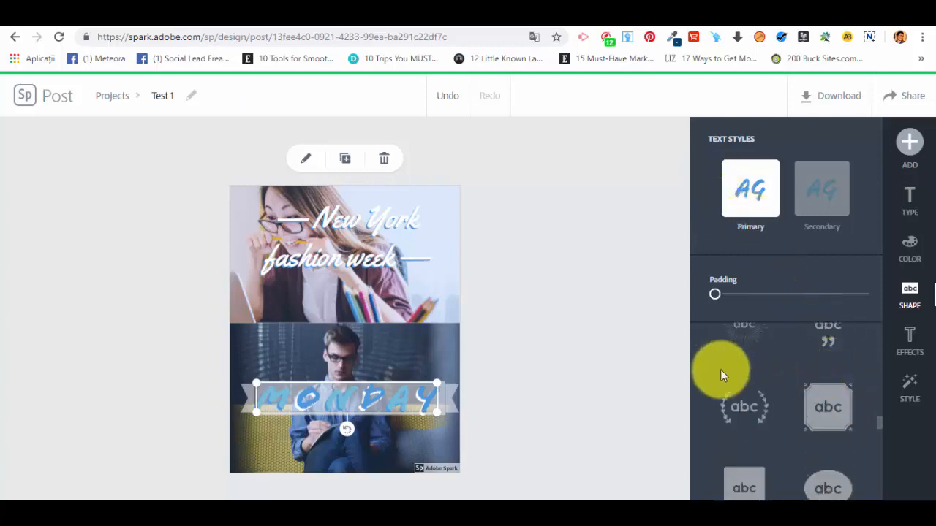
{"action": "scroll", "coordinate": [818, 406], "scroll_direction": "down", "scroll_amount": 6}
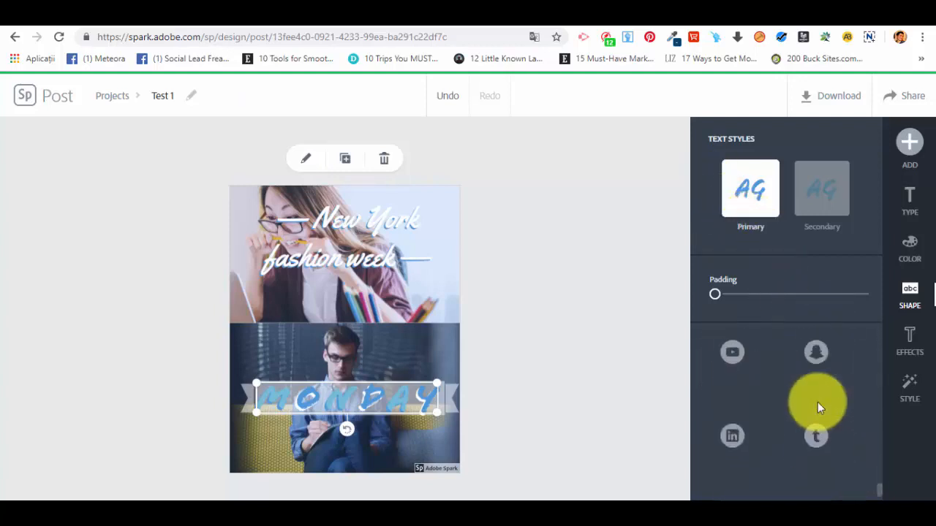
Step: Try the Facebook icon, ring and circle shapes on the "Monday" text and return to the folded ribbon banner
{"action": "scroll", "coordinate": [817, 406], "scroll_direction": "up", "scroll_amount": 2}
{"action": "left_click", "coordinate": [744, 392]}
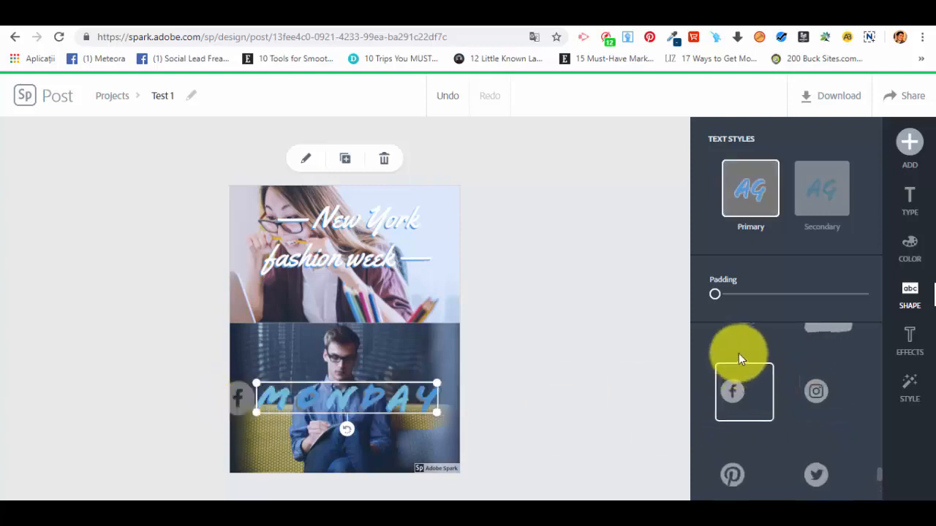
{"action": "scroll", "coordinate": [734, 362], "scroll_direction": "up", "scroll_amount": 3}
{"action": "scroll", "coordinate": [775, 430], "scroll_direction": "up", "scroll_amount": 5}
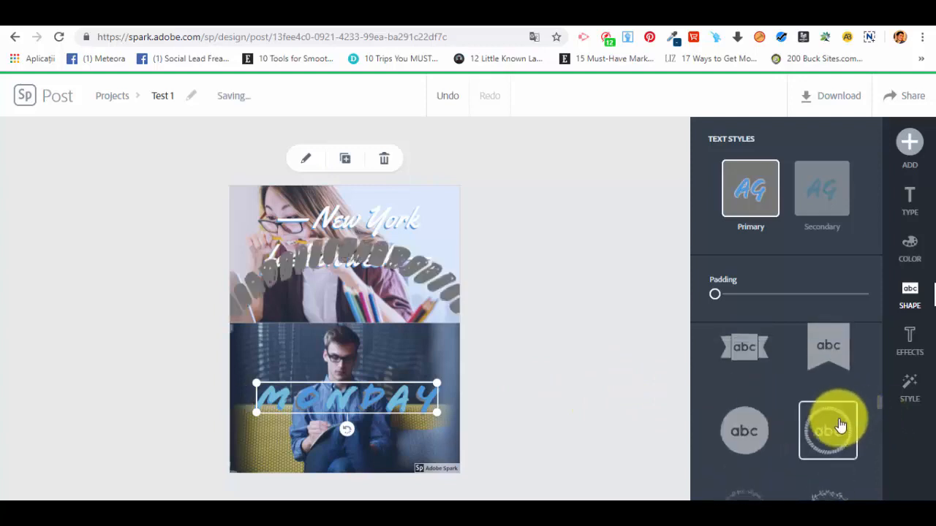
{"action": "left_click", "coordinate": [745, 430]}
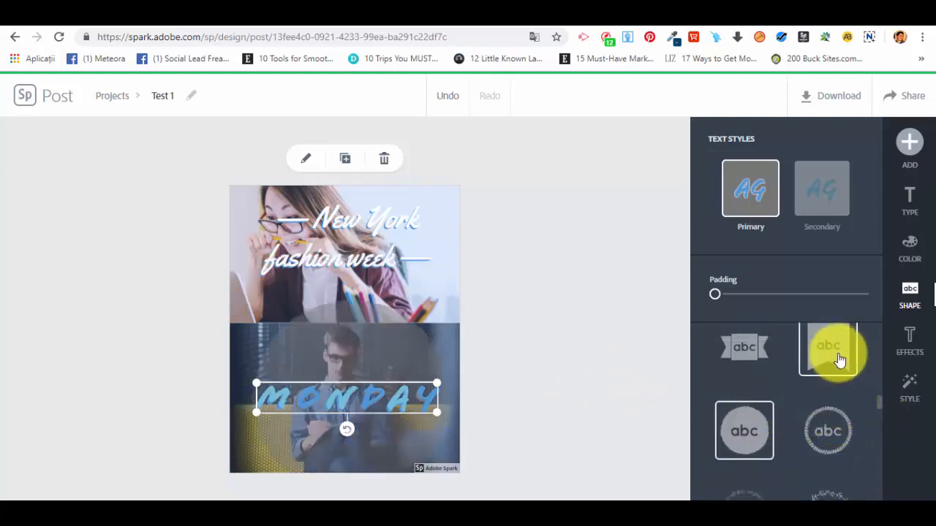
{"action": "scroll", "coordinate": [829, 361], "scroll_direction": "down", "scroll_amount": 3}
{"action": "left_click", "coordinate": [751, 470]}
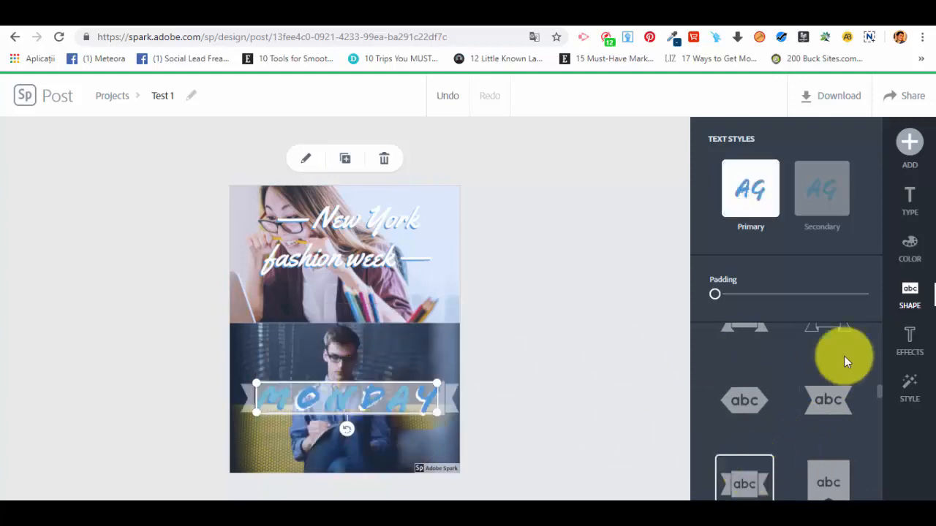
Step: Try the Outline and Cutout text effects on the "Monday" text
{"action": "left_click", "coordinate": [918, 343]}
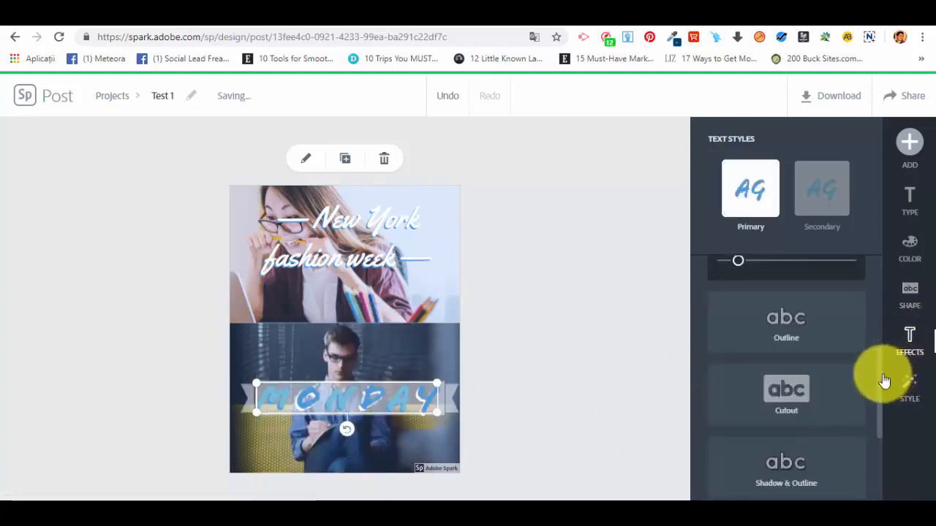
{"action": "scroll", "coordinate": [874, 351], "scroll_direction": "up", "scroll_amount": 5}
{"action": "scroll", "coordinate": [852, 365], "scroll_direction": "down", "scroll_amount": 5}
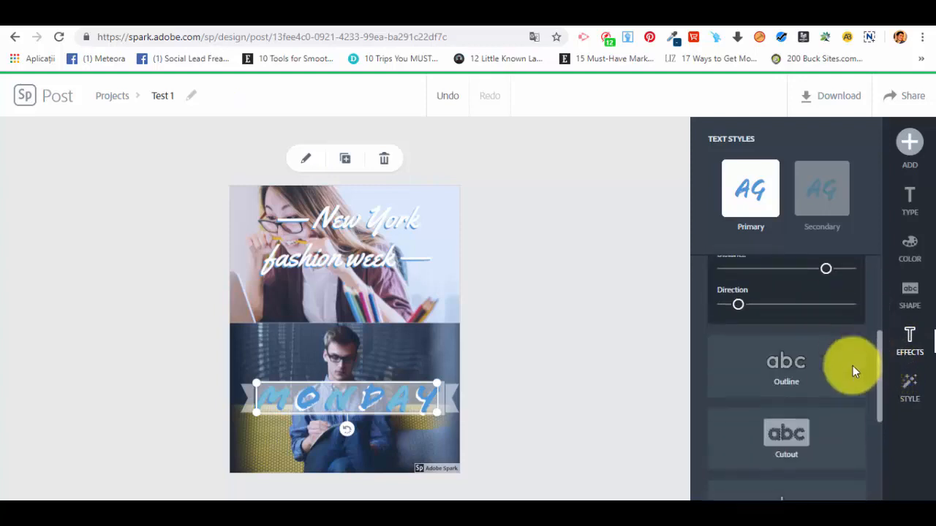
{"action": "left_click", "coordinate": [780, 358]}
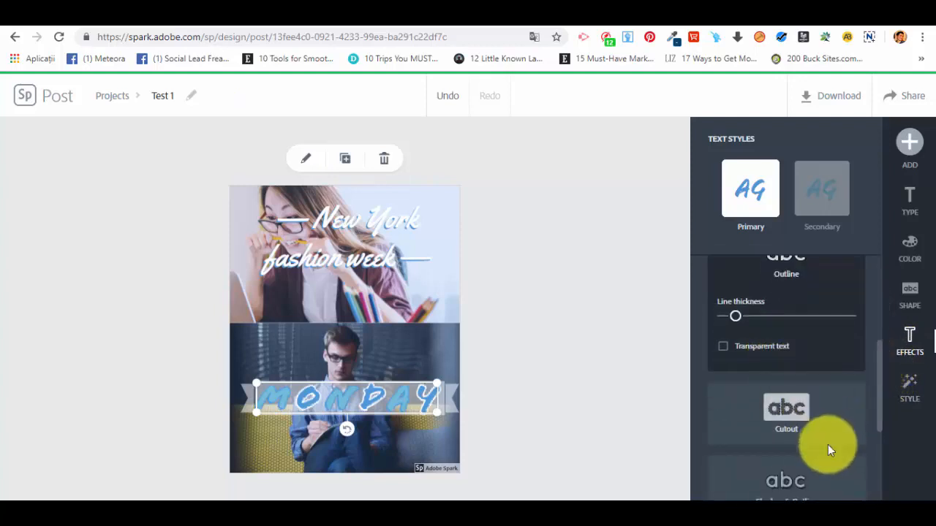
{"action": "left_click", "coordinate": [802, 409]}
{"action": "scroll", "coordinate": [804, 413], "scroll_direction": "down", "scroll_amount": 2}
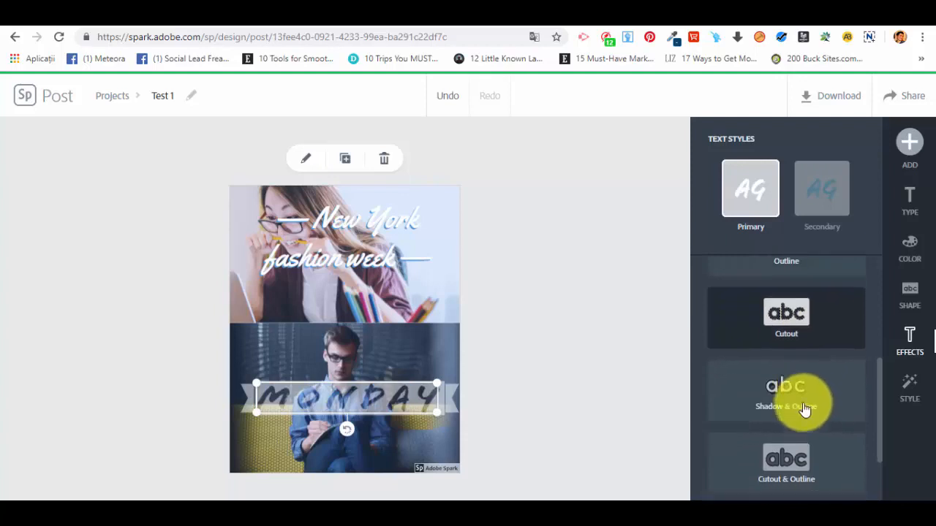
Step: Apply the Cutout & Outline effect to the "Monday" text and increase its line thickness slightly
{"action": "left_click", "coordinate": [782, 377]}
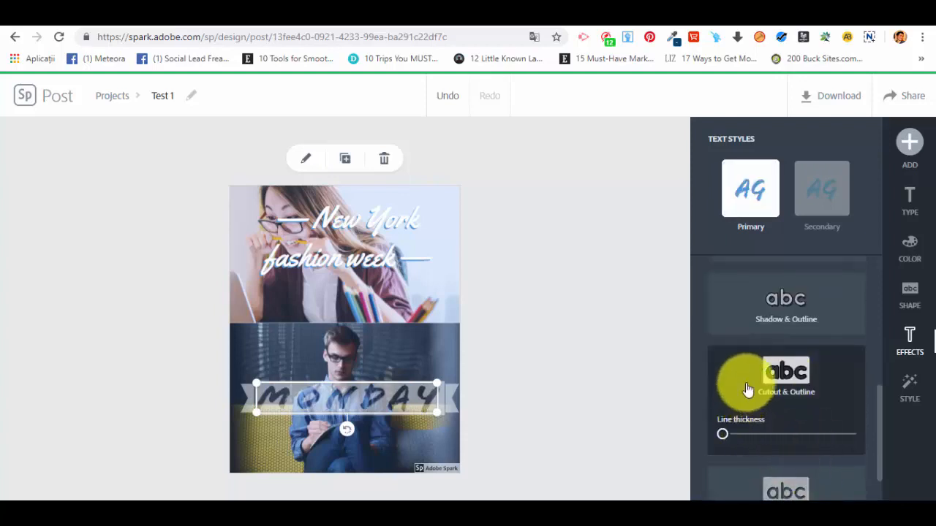
{"action": "scroll", "coordinate": [745, 413], "scroll_direction": "down", "scroll_amount": 1}
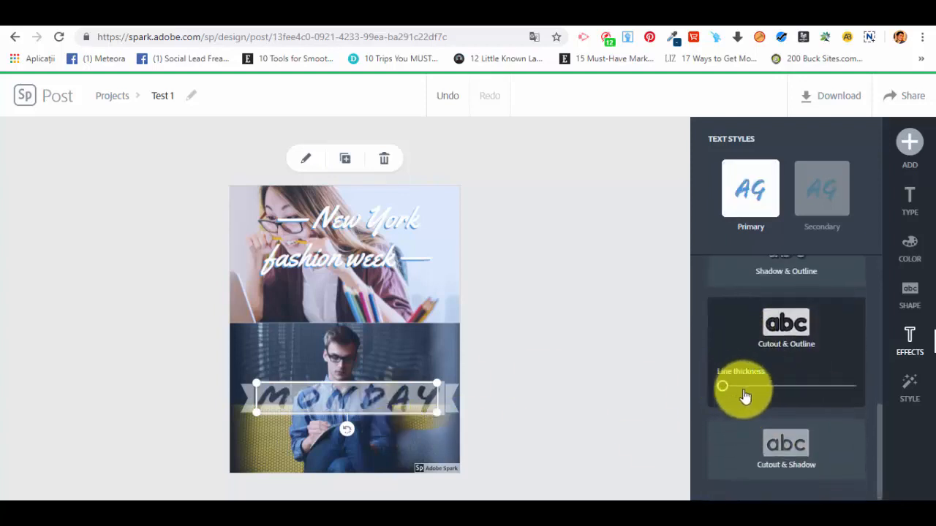
{"action": "mouse_move", "coordinate": [745, 396]}
{"action": "left_mouse_down"}
{"action": "mouse_move", "coordinate": [777, 404]}
{"action": "mouse_move", "coordinate": [748, 389]}
{"action": "left_mouse_up"}
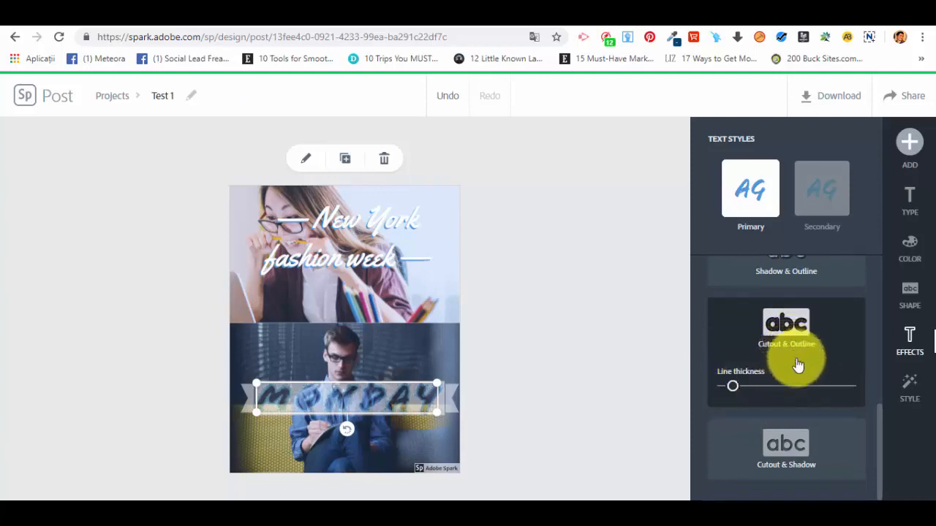
{"action": "scroll", "coordinate": [808, 349], "scroll_direction": "up", "scroll_amount": 10}
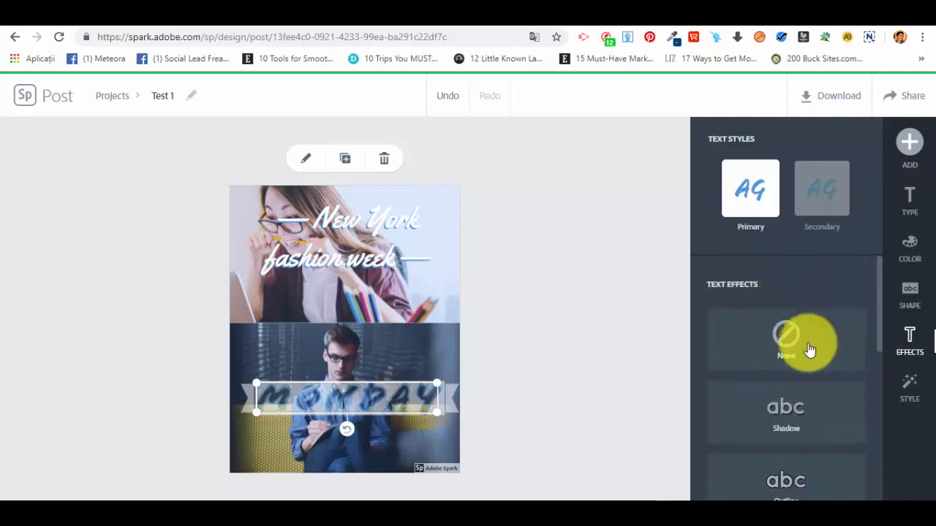
Step: Restyle the "Monday" text with a suggested style of sketched lettering on a plain rectangle, keeping the Primary text style selected
{"action": "left_click", "coordinate": [909, 388]}
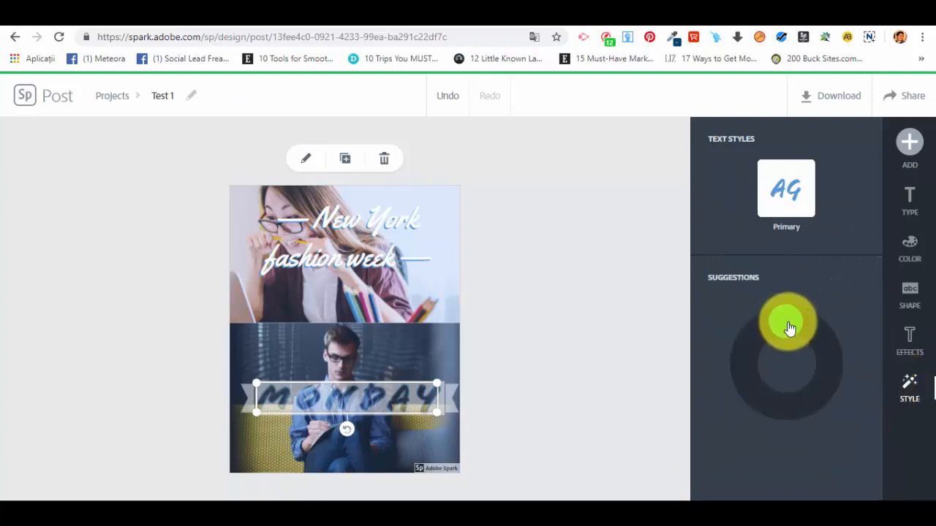
{"action": "left_click_drag", "start_coordinate": [786, 319], "coordinate": [766, 370]}
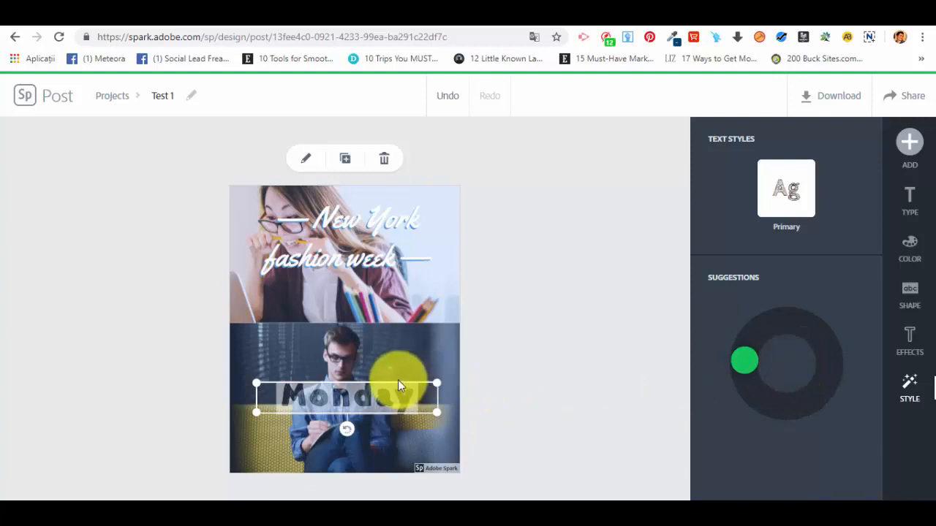
{"action": "left_click", "coordinate": [909, 340]}
{"action": "left_click", "coordinate": [804, 194]}
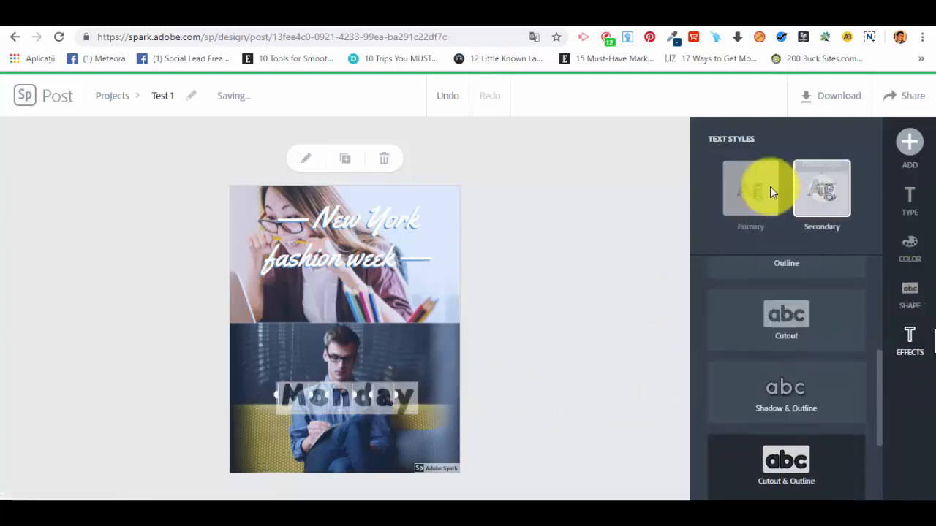
{"action": "left_click", "coordinate": [744, 184]}
{"action": "scroll", "coordinate": [831, 338], "scroll_direction": "up", "scroll_amount": 5}
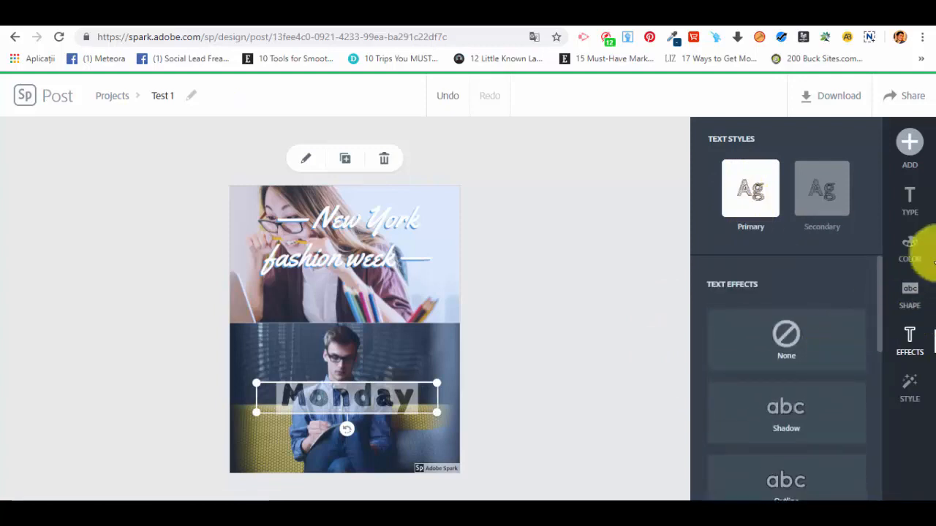
Step: Try suggested colour pairs such as gold and light blue on the "Monday" text and apply the light blue and white pair
{"action": "left_click", "coordinate": [909, 241]}
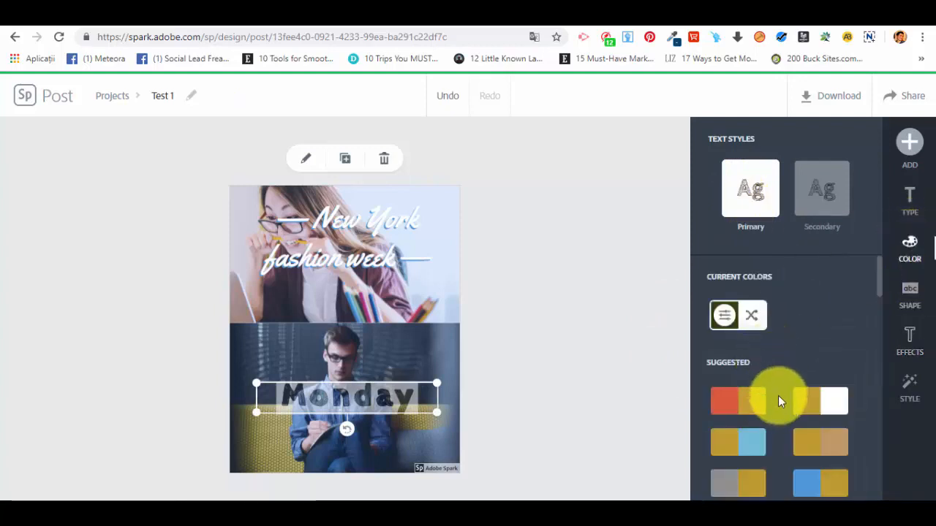
{"action": "left_click", "coordinate": [752, 444]}
{"action": "scroll", "coordinate": [743, 417], "scroll_direction": "down", "scroll_amount": 2}
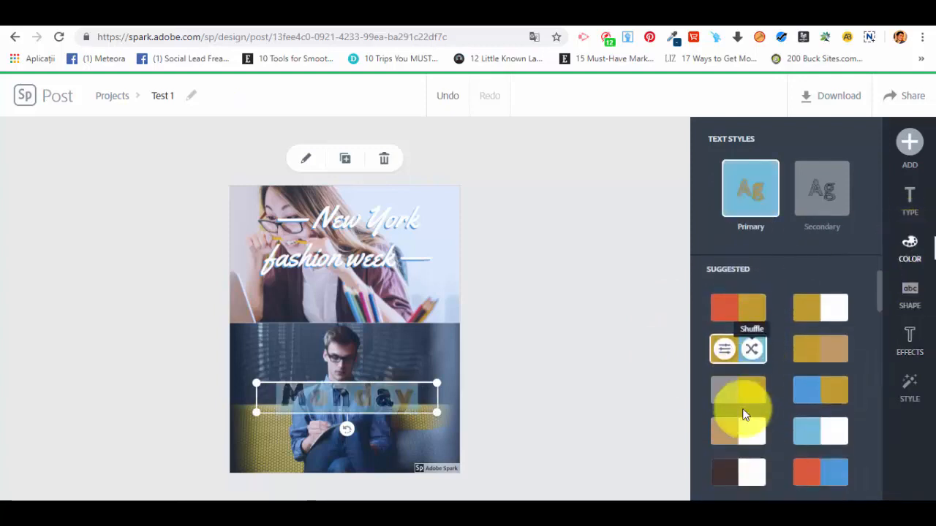
{"action": "left_click", "coordinate": [749, 397]}
{"action": "left_click", "coordinate": [829, 387]}
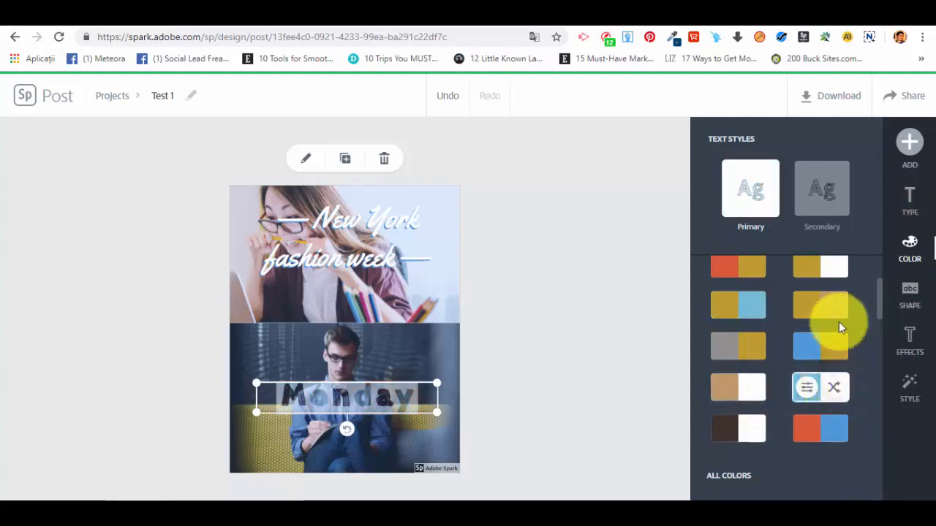
{"action": "scroll", "coordinate": [789, 310], "scroll_direction": "up", "scroll_amount": 3}
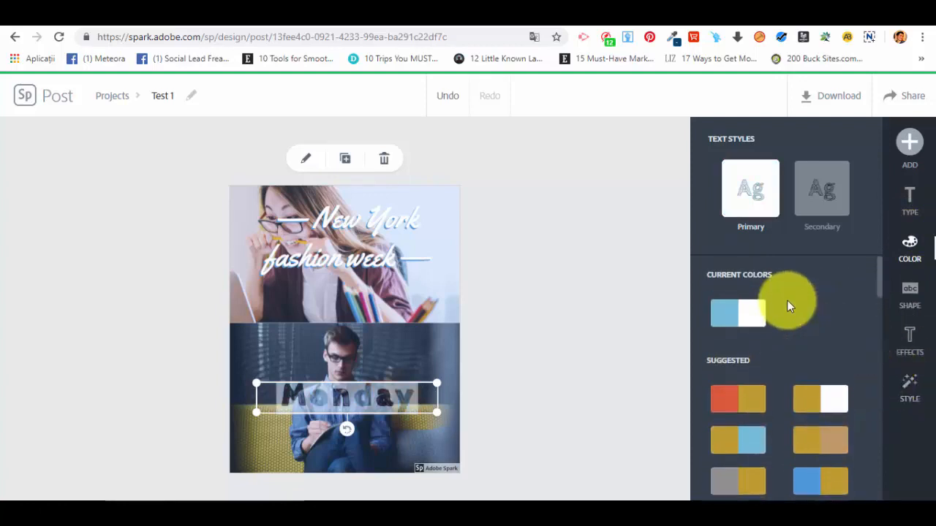
Step: Set the "Monday" text's opacity to the maximum and move it down to the bottom of the lower photo, centred horizontally
{"action": "left_click", "coordinate": [909, 336]}
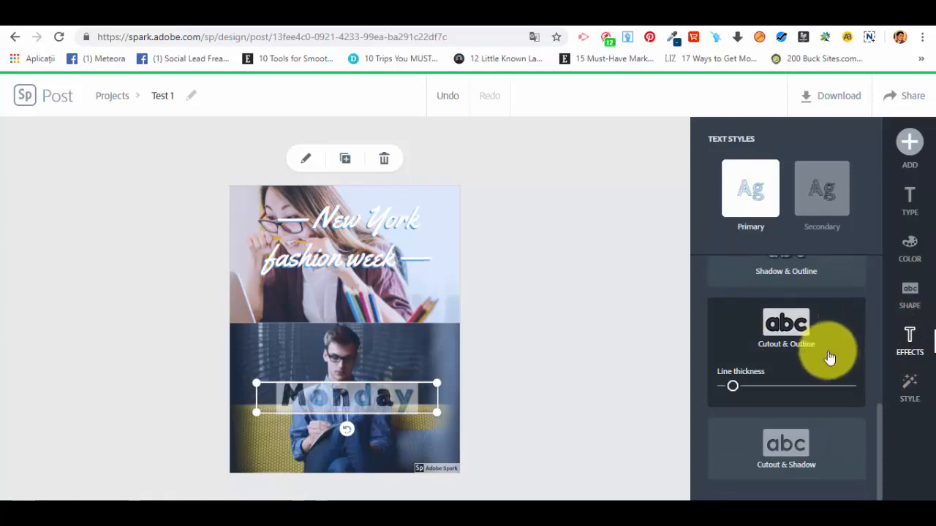
{"action": "scroll", "coordinate": [836, 380], "scroll_direction": "up", "scroll_amount": 5}
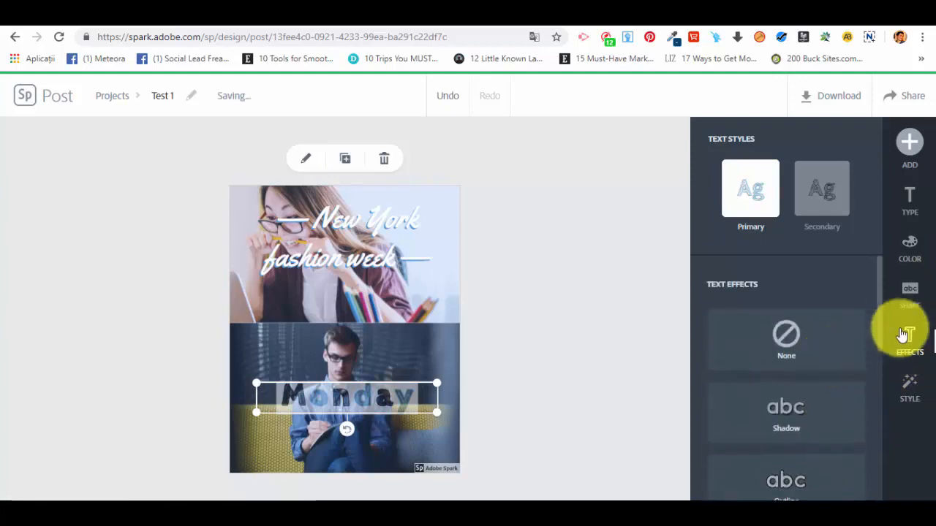
{"action": "left_click", "coordinate": [908, 292]}
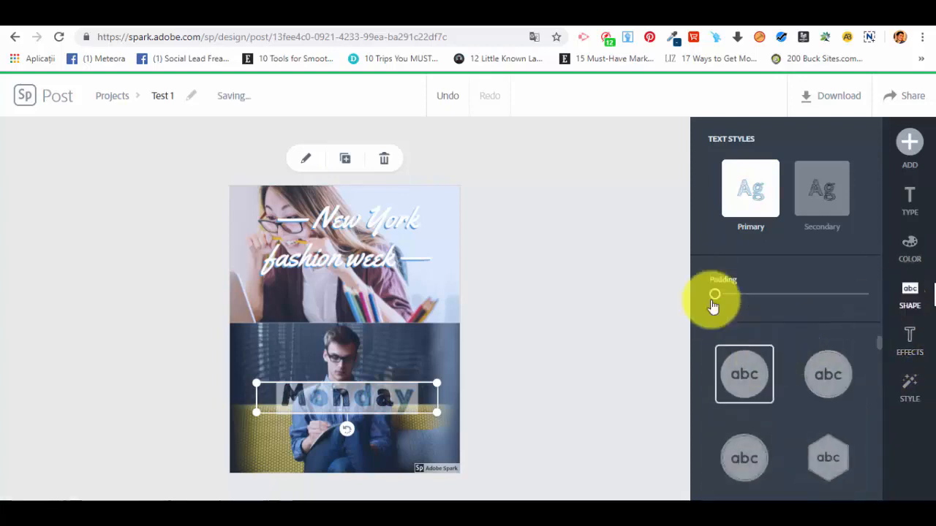
{"action": "left_click", "coordinate": [909, 197]}
{"action": "scroll", "coordinate": [786, 424], "scroll_direction": "down", "scroll_amount": 1}
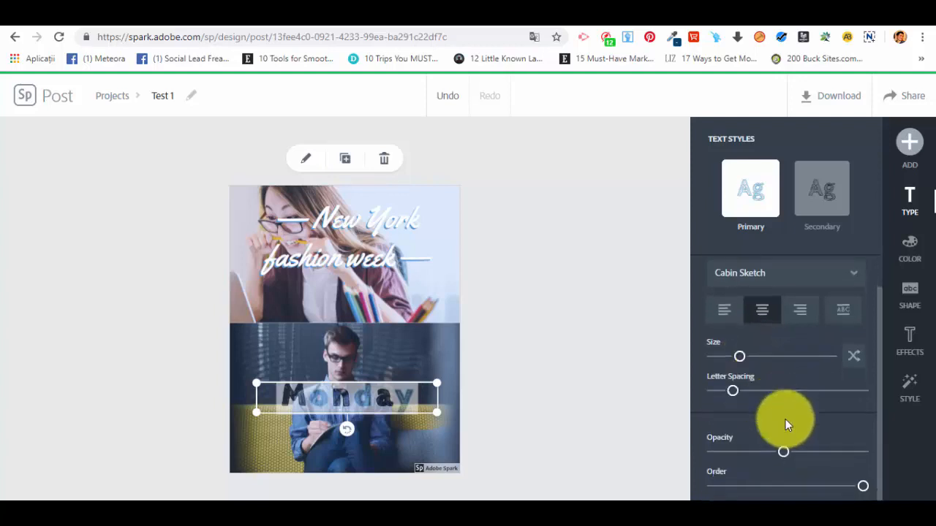
{"action": "left_click_drag", "start_coordinate": [785, 454], "coordinate": [899, 464]}
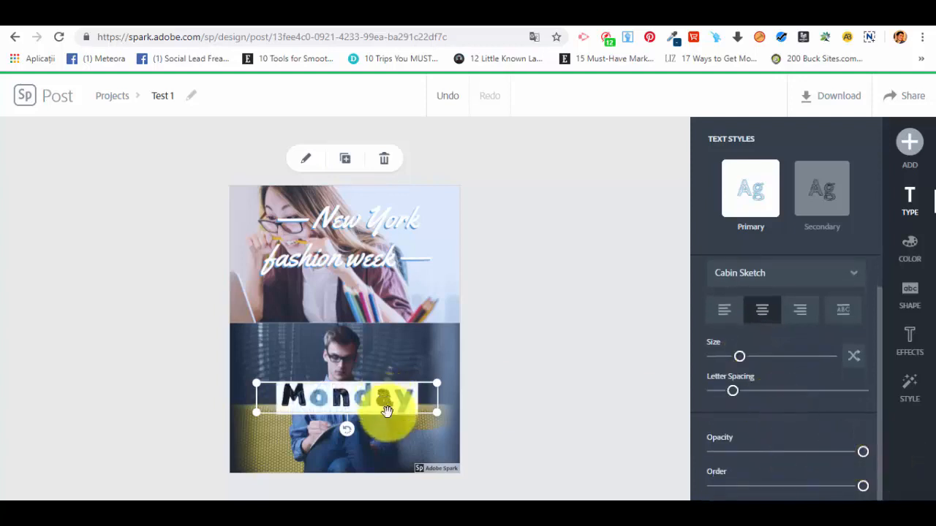
{"action": "left_click_drag", "start_coordinate": [382, 408], "coordinate": [386, 457]}
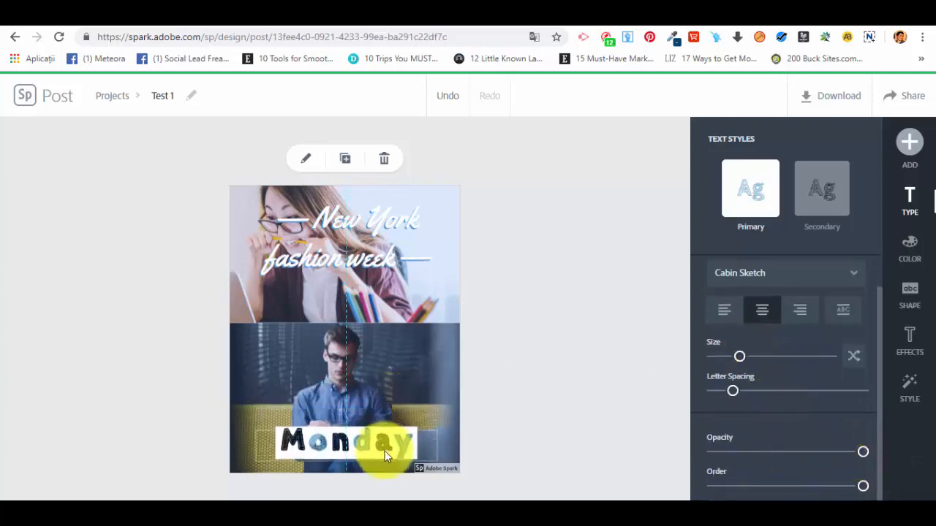
{"action": "left_click", "coordinate": [550, 441]}
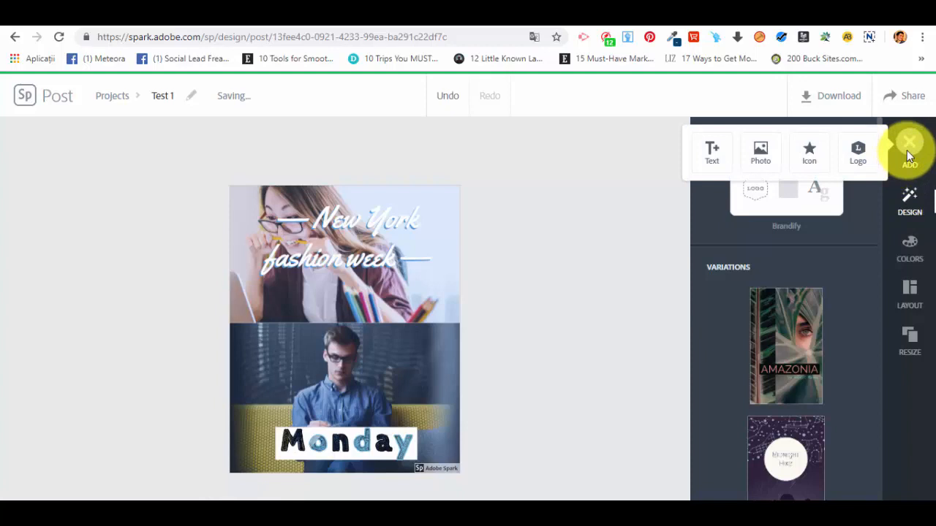
Step: Search the icons for "arrow", add the curved left-pointing arrow and place it beside the man's head, across the two photos' border
{"action": "left_click", "coordinate": [811, 150]}
{"action": "type", "text": "arrow"}
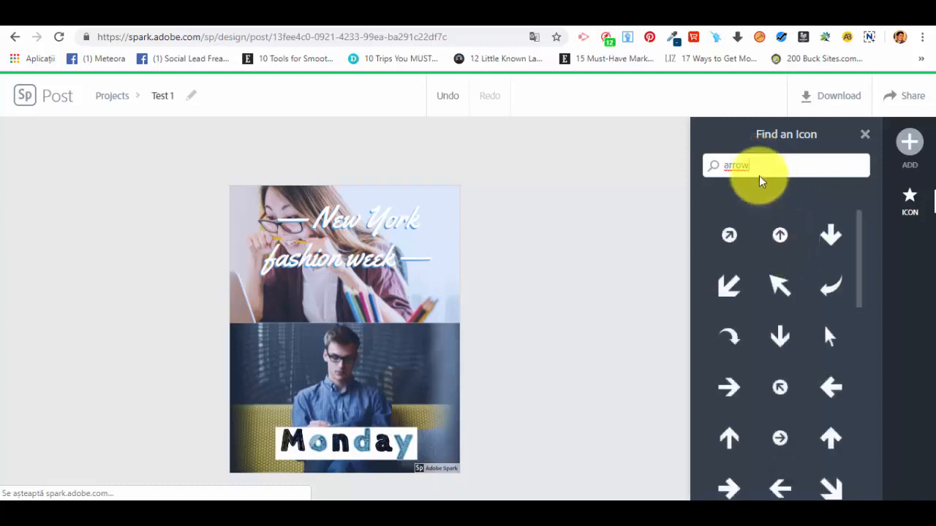
{"action": "left_click_drag", "start_coordinate": [757, 168], "coordinate": [666, 154]}
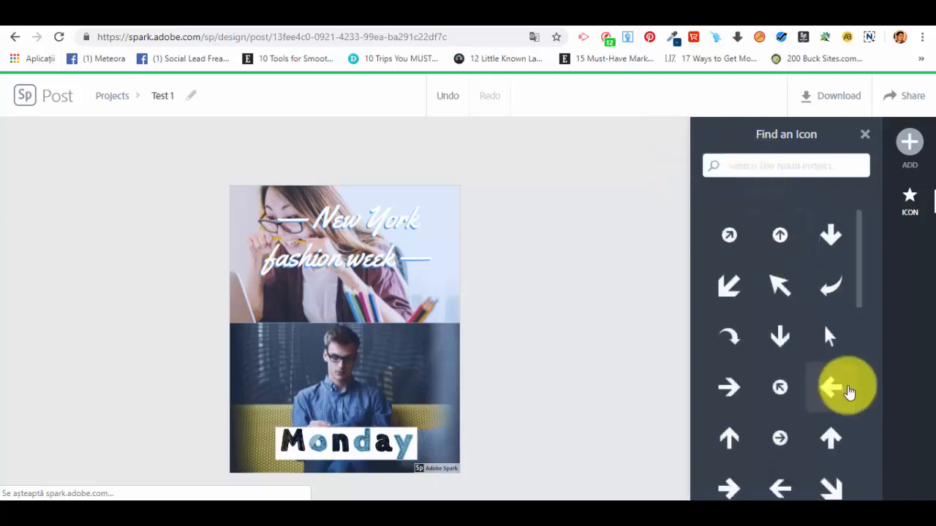
{"action": "scroll", "coordinate": [836, 388], "scroll_direction": "down", "scroll_amount": 2}
{"action": "scroll", "coordinate": [831, 376], "scroll_direction": "up", "scroll_amount": 2}
{"action": "left_click", "coordinate": [811, 277]}
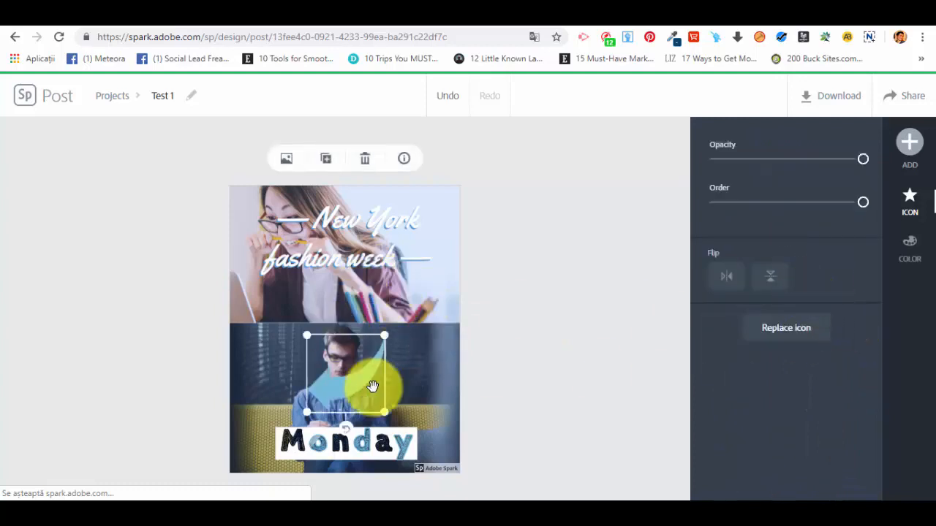
{"action": "left_click_drag", "start_coordinate": [371, 383], "coordinate": [430, 346]}
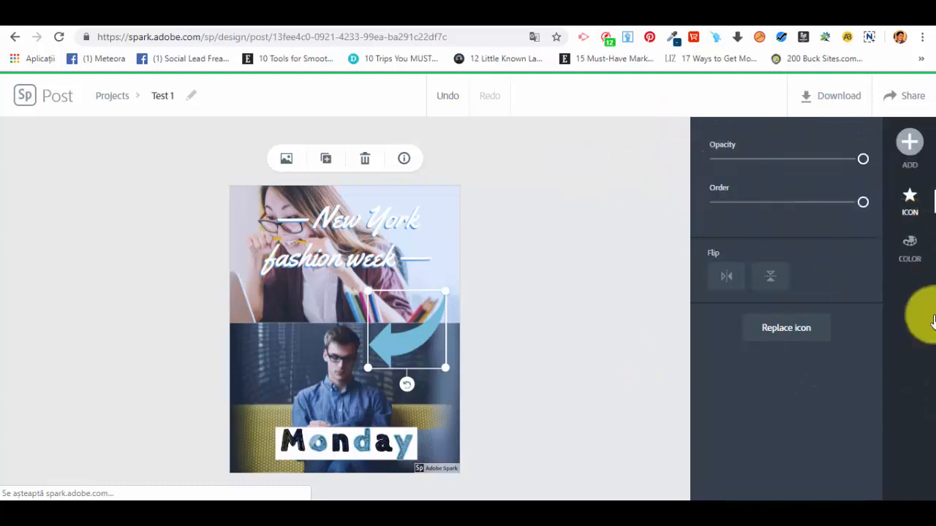
Step: Try the suggested blue and gold on the arrow icon and recolour it dark magenta
{"action": "left_click", "coordinate": [910, 252]}
{"action": "left_click", "coordinate": [723, 250]}
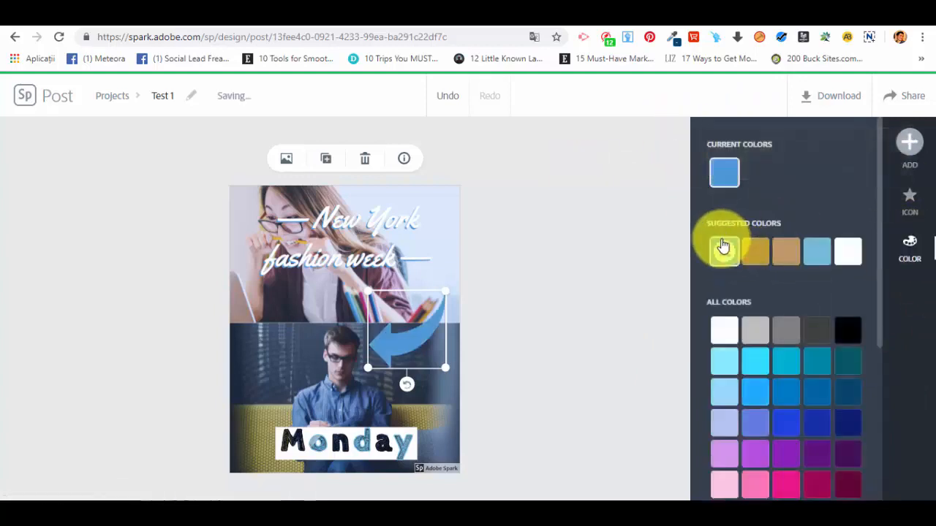
{"action": "left_click", "coordinate": [755, 251]}
{"action": "left_click", "coordinate": [814, 486]}
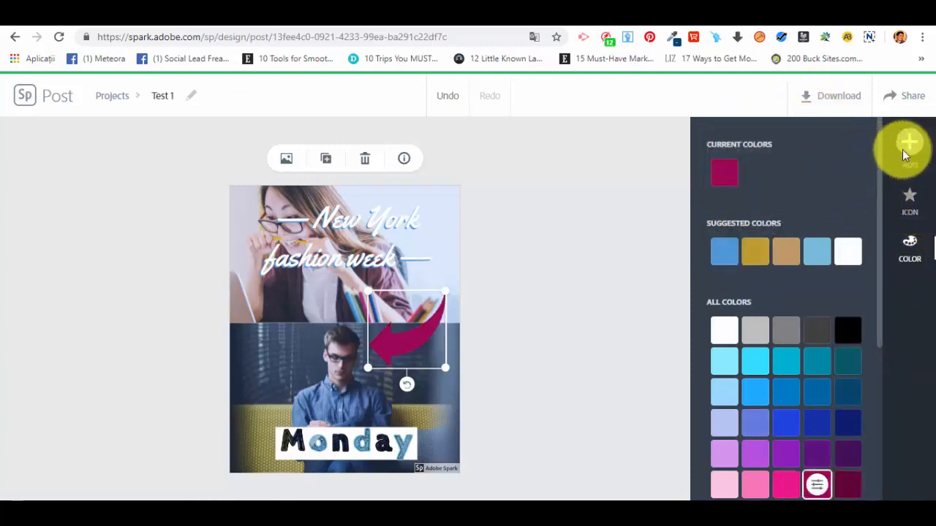
{"action": "mouse_move", "coordinate": [907, 146]}
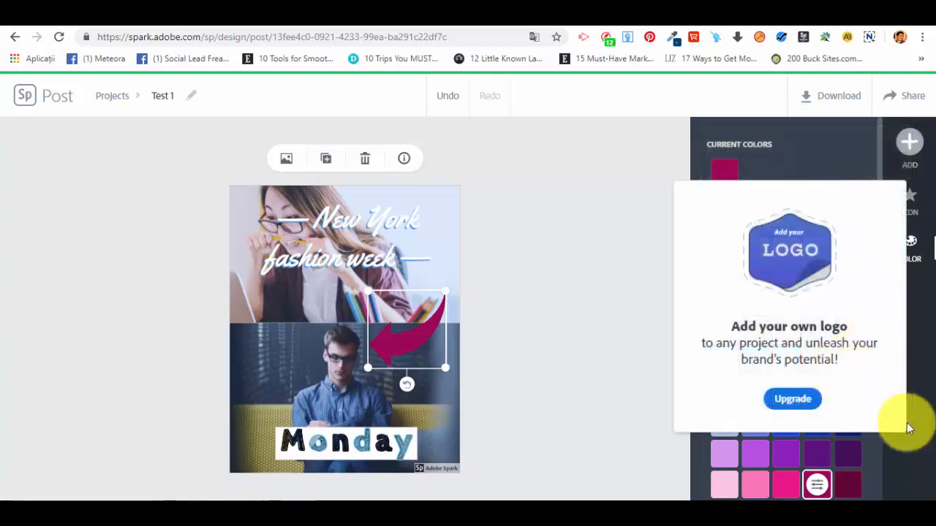
{"action": "scroll", "coordinate": [877, 293], "scroll_direction": "down", "scroll_amount": 2}
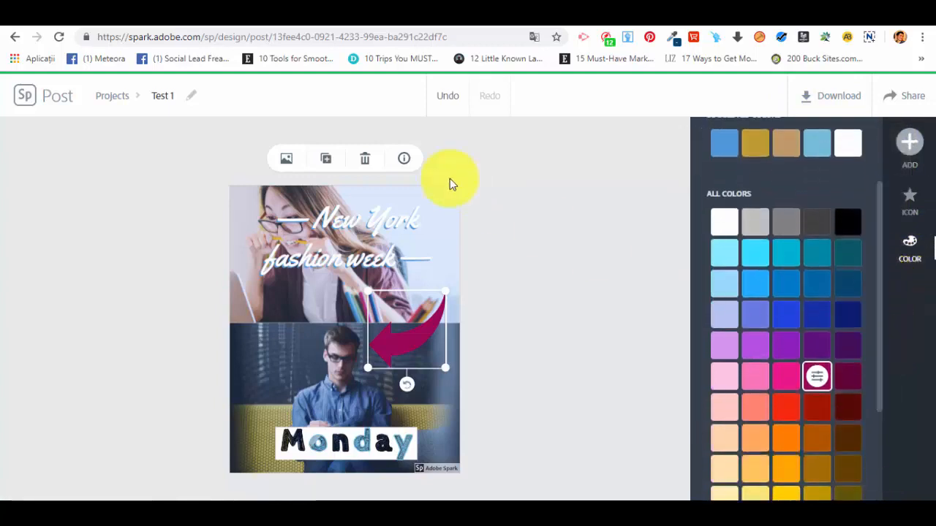
Step: Clear the selection and examine the layout's border and cell spacing settings and the suggested grids
{"action": "left_click", "coordinate": [452, 212]}
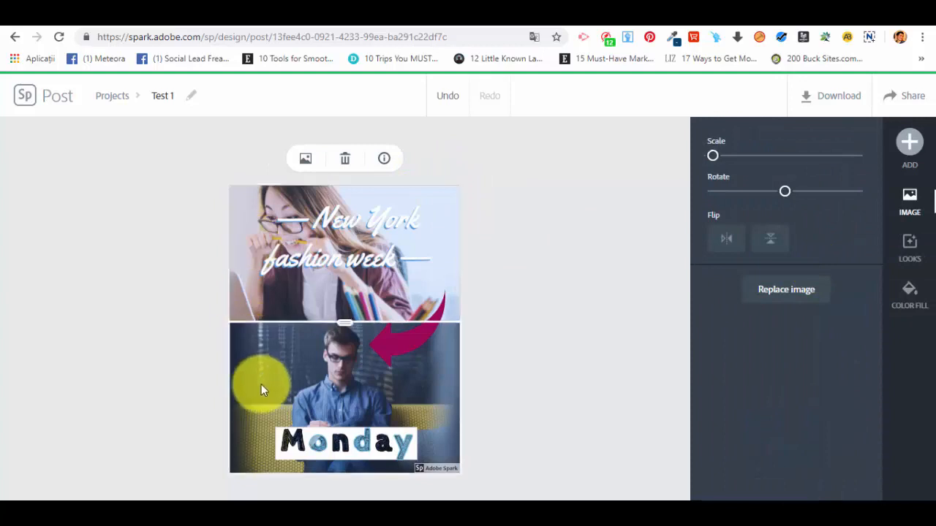
{"action": "left_click", "coordinate": [570, 352]}
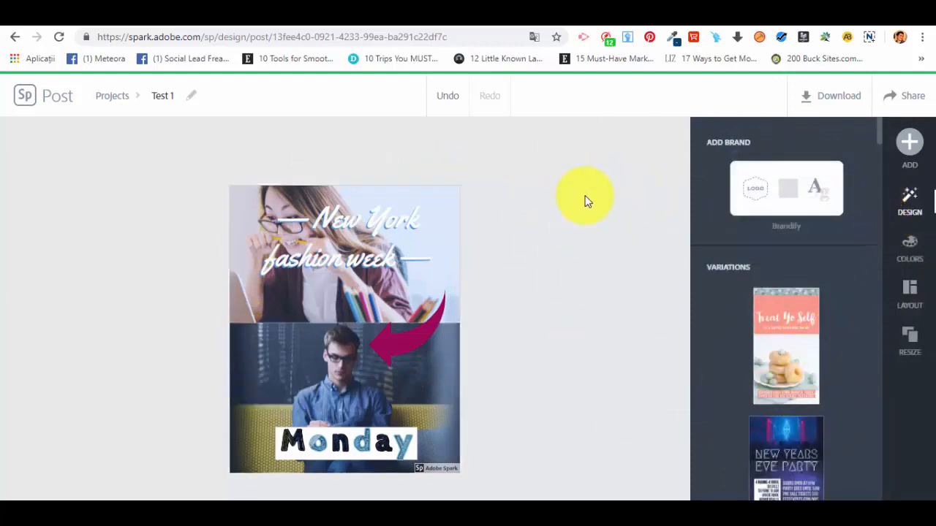
{"action": "left_click", "coordinate": [909, 301]}
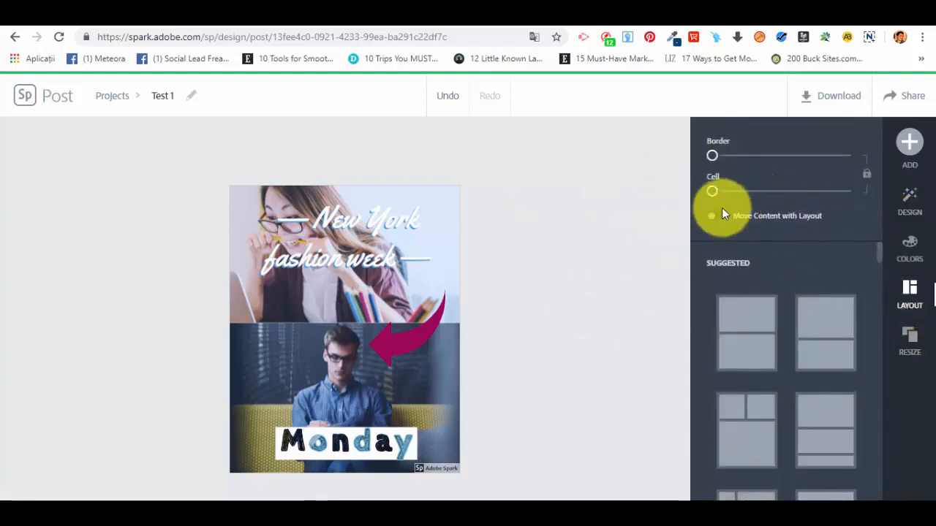
{"action": "mouse_move", "coordinate": [714, 156]}
{"action": "left_mouse_down"}
{"action": "mouse_move", "coordinate": [745, 168]}
{"action": "mouse_move", "coordinate": [712, 171]}
{"action": "left_mouse_up"}
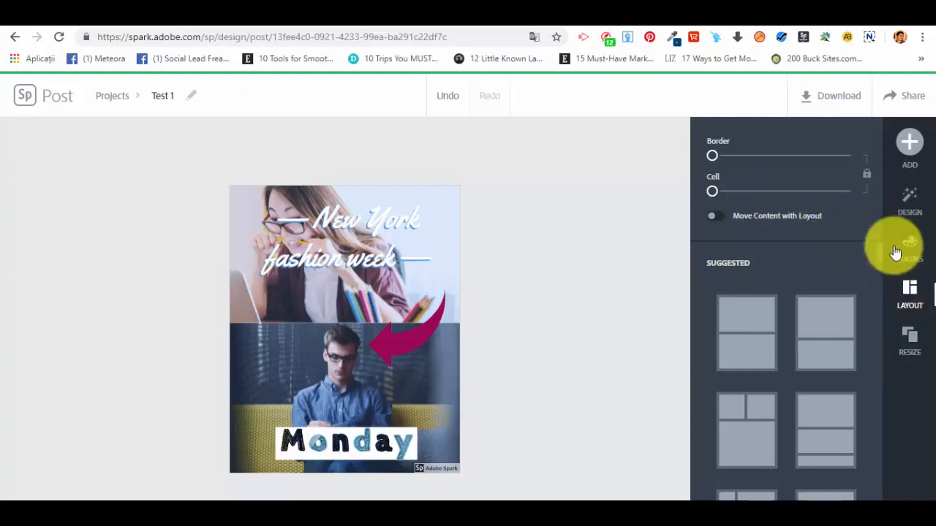
Step: Browse the ready-made colour palettes for the design, down to the Elegant group
{"action": "left_click", "coordinate": [913, 262]}
{"action": "scroll", "coordinate": [760, 213], "scroll_direction": "down", "scroll_amount": 2}
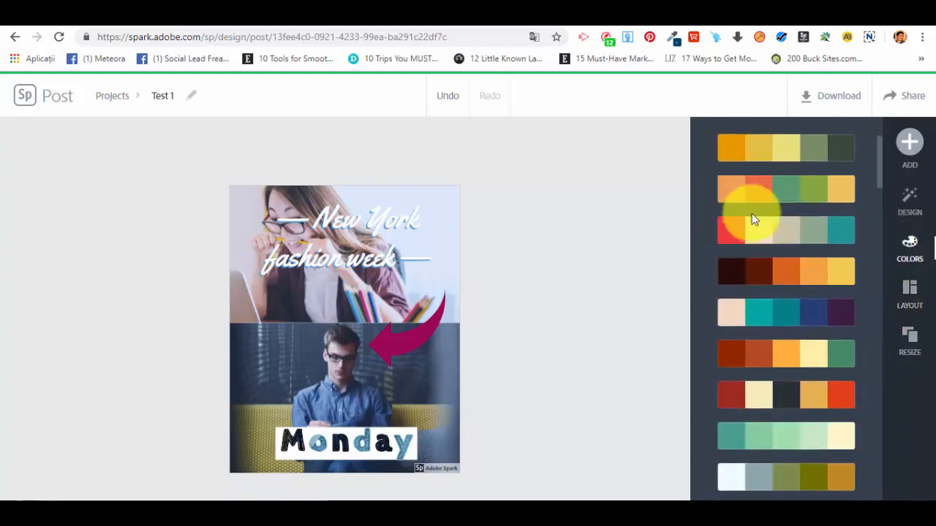
{"action": "scroll", "coordinate": [761, 267], "scroll_direction": "down", "scroll_amount": 5}
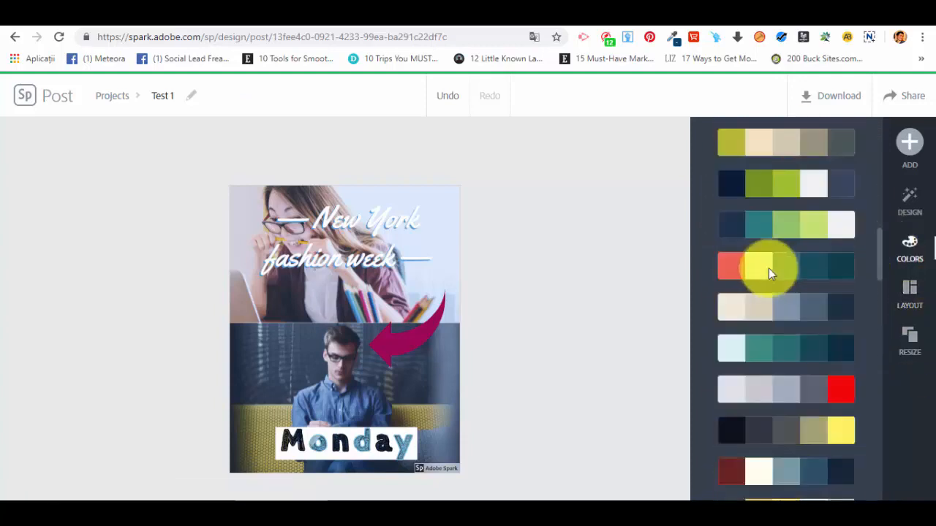
{"action": "scroll", "coordinate": [731, 251], "scroll_direction": "down", "scroll_amount": 3}
{"action": "scroll", "coordinate": [846, 386], "scroll_direction": "down", "scroll_amount": 5}
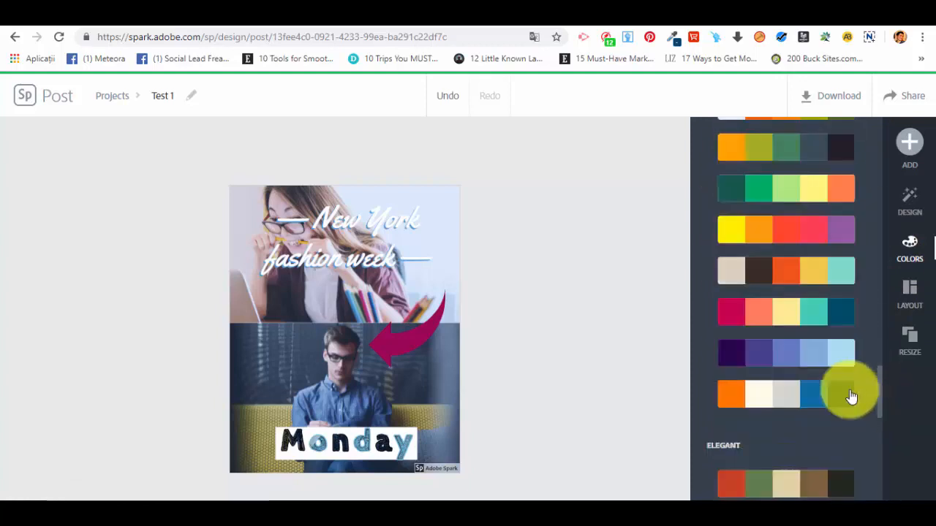
Step: Examine the resize formats for the design, from custom and social post sizes to print, cover and standard sizes
{"action": "left_click", "coordinate": [911, 344]}
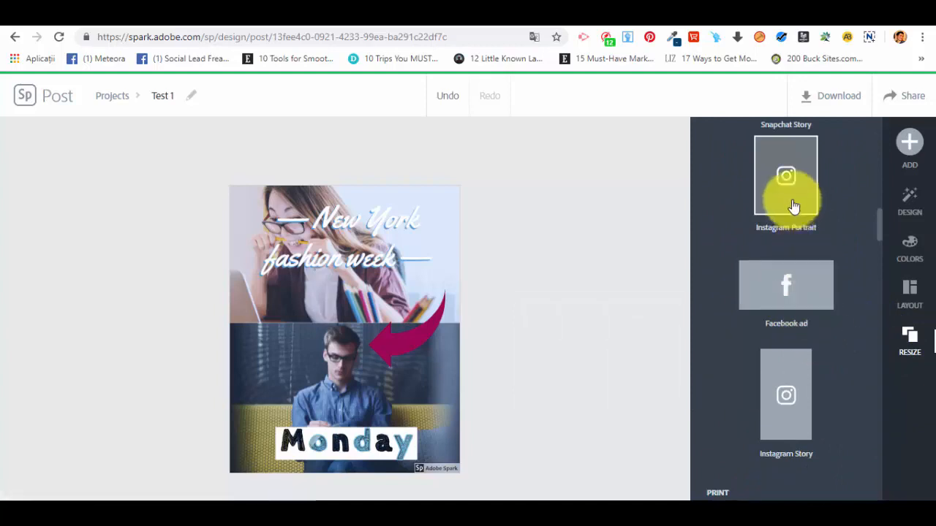
{"action": "scroll", "coordinate": [783, 275], "scroll_direction": "down", "scroll_amount": 4}
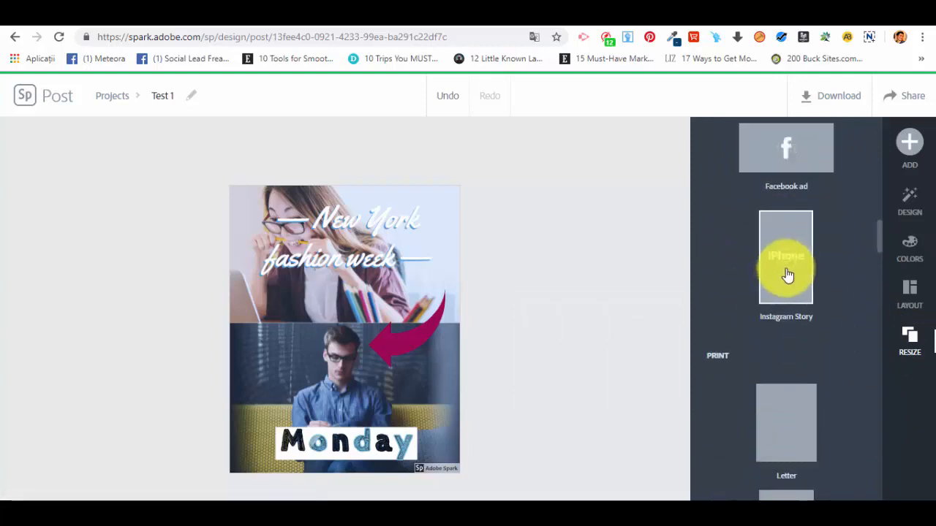
{"action": "scroll", "coordinate": [843, 382], "scroll_direction": "down", "scroll_amount": 10}
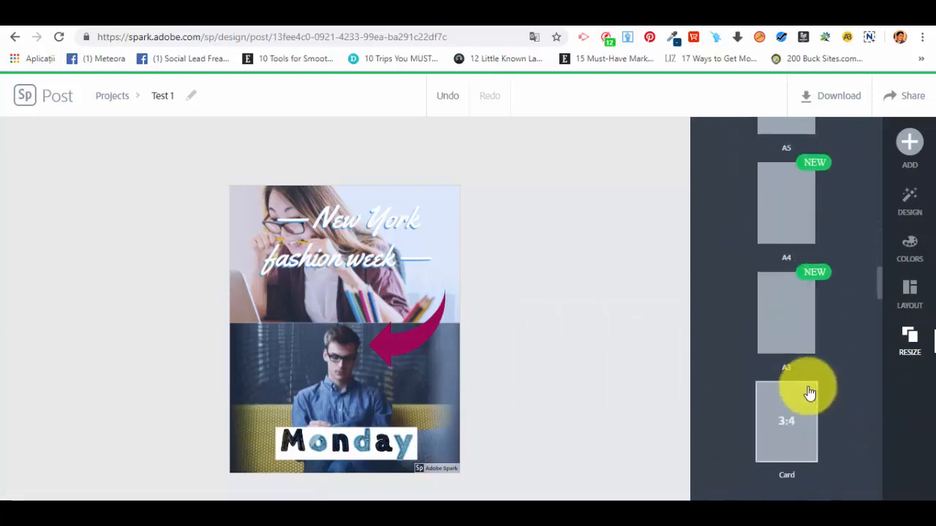
{"action": "scroll", "coordinate": [779, 375], "scroll_direction": "down", "scroll_amount": 4}
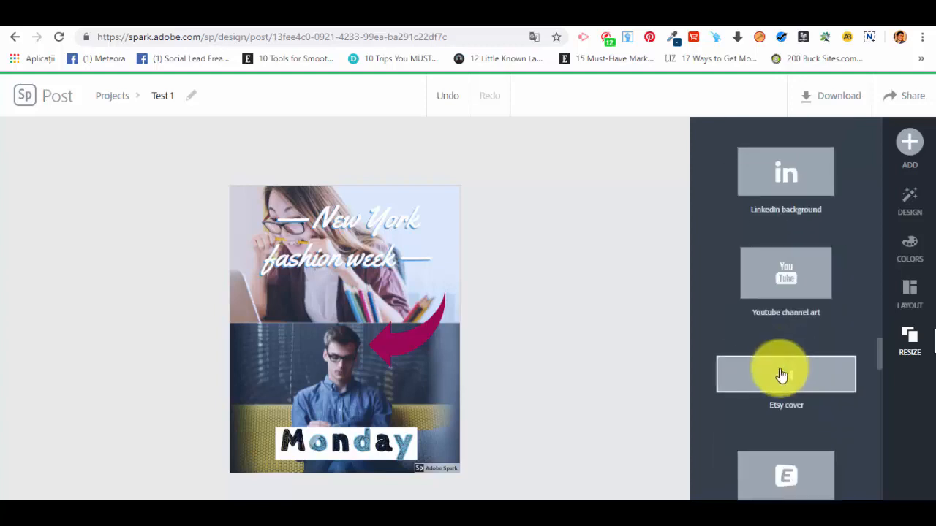
{"action": "scroll", "coordinate": [779, 376], "scroll_direction": "down", "scroll_amount": 4}
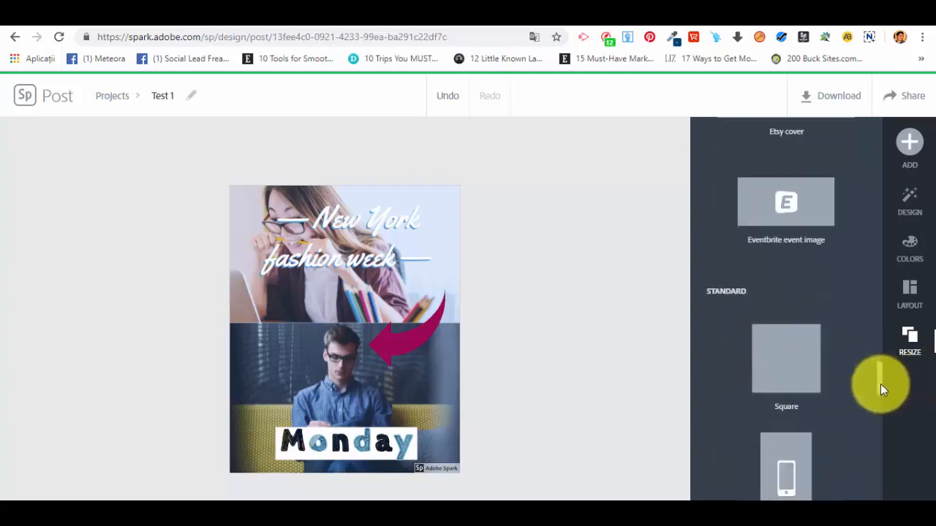
{"action": "left_click_drag", "start_coordinate": [880, 383], "coordinate": [810, 108]}
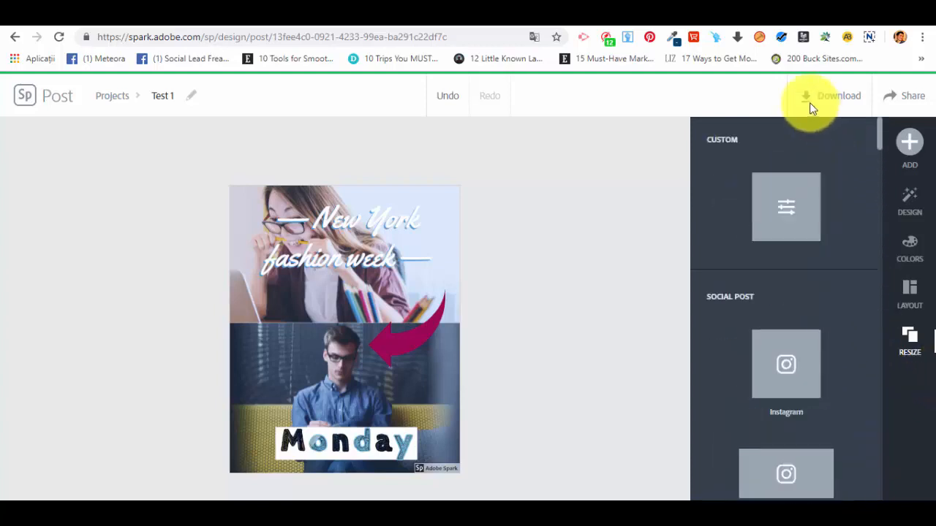
{"action": "left_click", "coordinate": [907, 154]}
{"action": "left_click", "coordinate": [590, 261]}
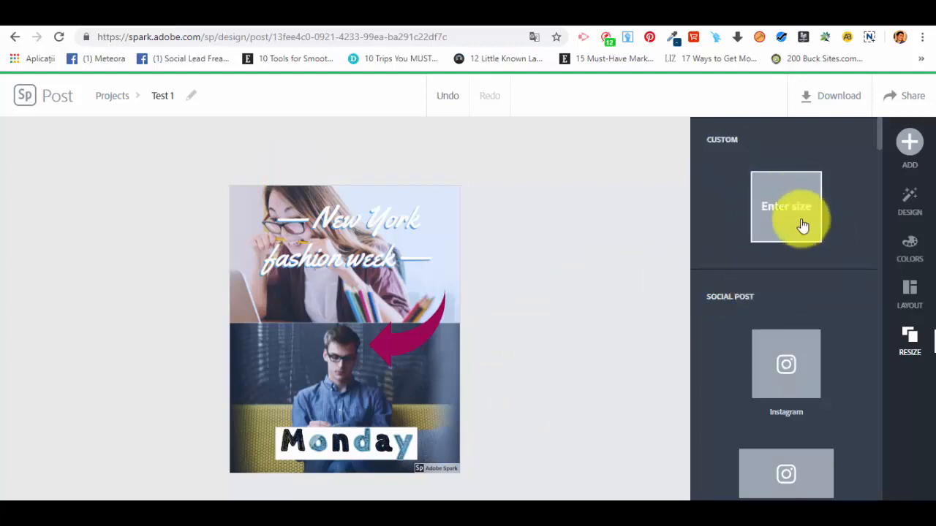
{"action": "scroll", "coordinate": [791, 293], "scroll_direction": "down", "scroll_amount": 6}
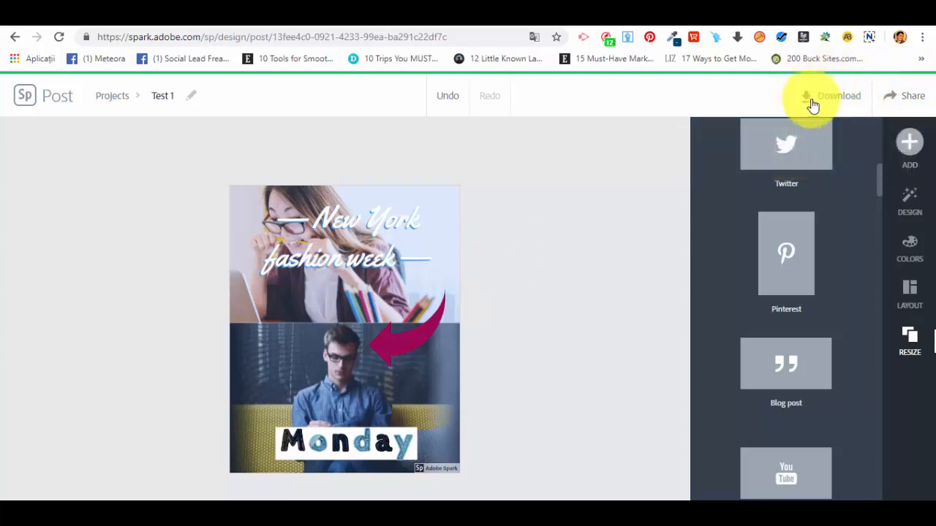
Step: Download the design as an image and check the downloaded file from its folder, closing the viewer and the folder
{"action": "left_click", "coordinate": [826, 99]}
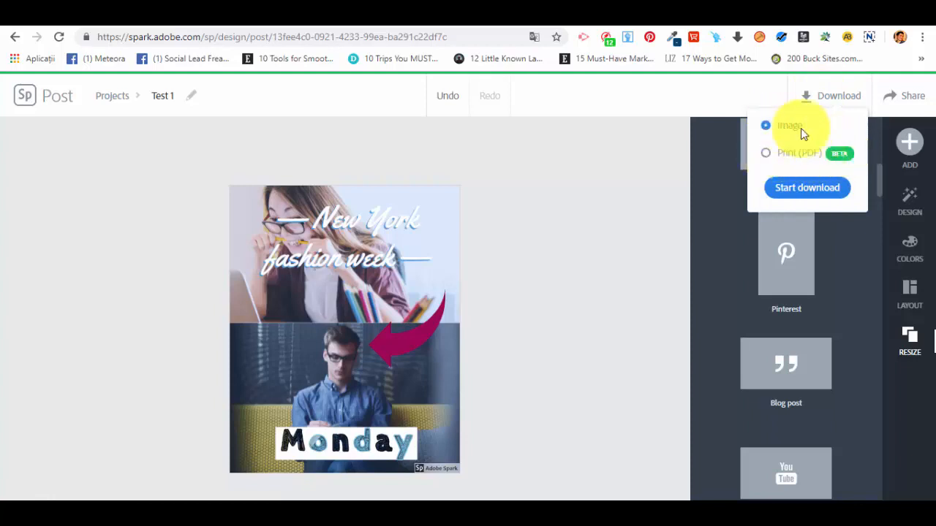
{"action": "left_click", "coordinate": [807, 189]}
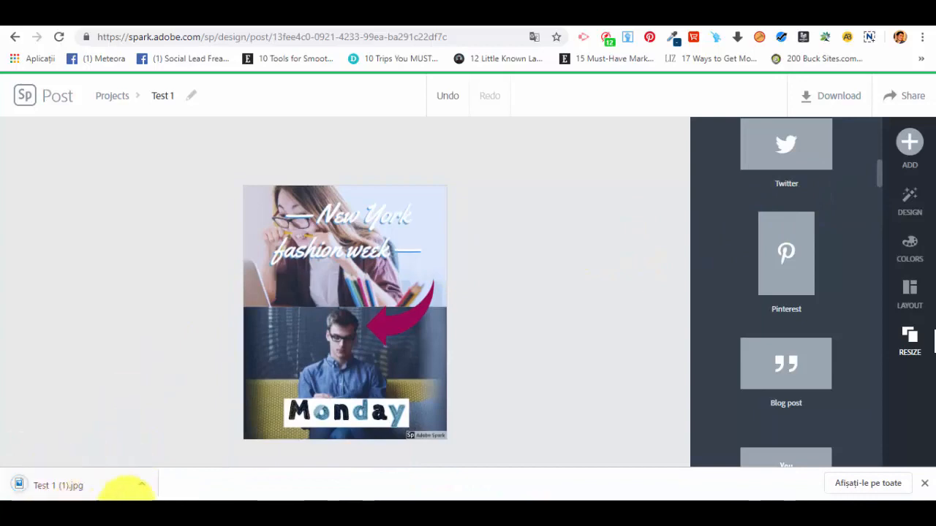
{"action": "left_click", "coordinate": [143, 486]}
{"action": "left_click", "coordinate": [181, 439]}
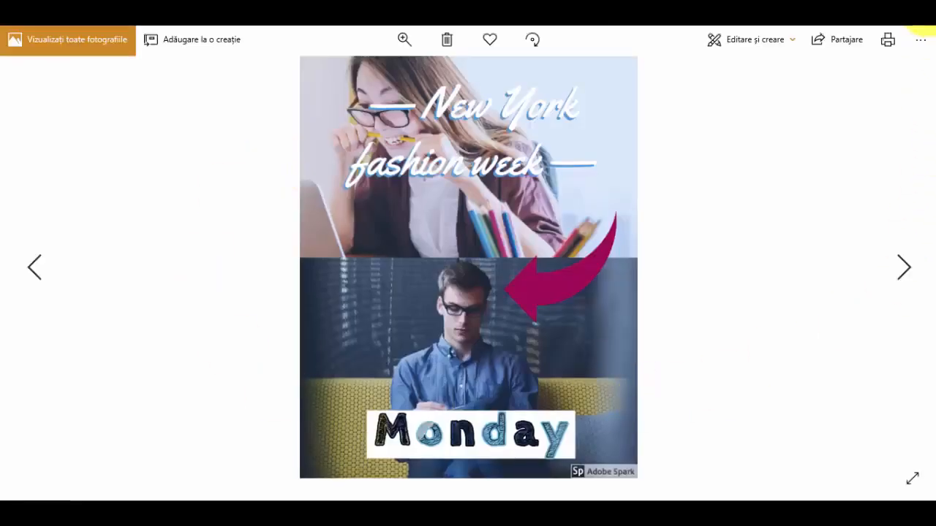
{"action": "left_click", "coordinate": [921, 8]}
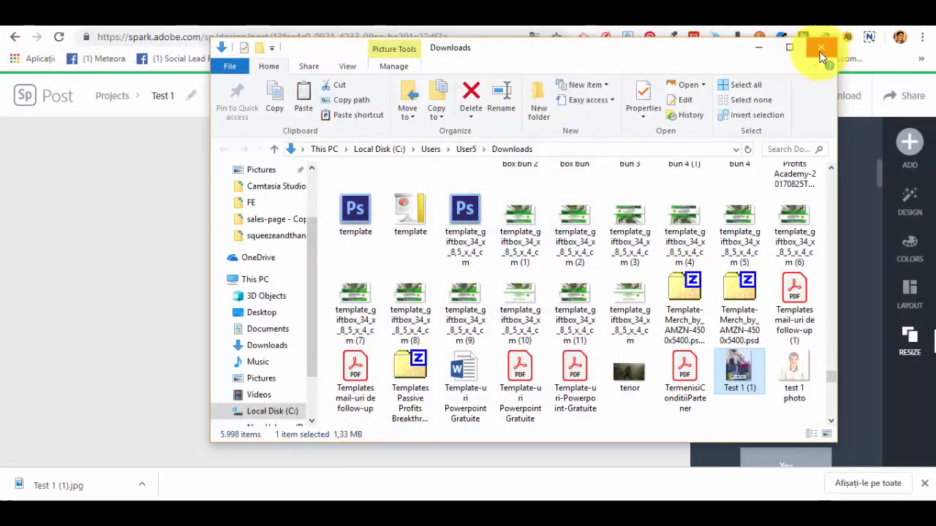
{"action": "left_click", "coordinate": [821, 50]}
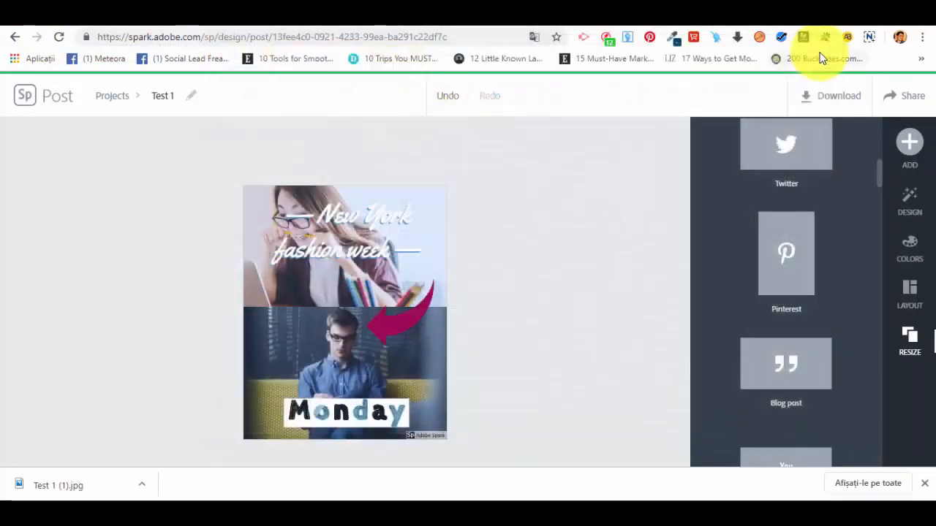
Step: Review the sharing destinations offered for the design, without sharing it
{"action": "left_click", "coordinate": [901, 96]}
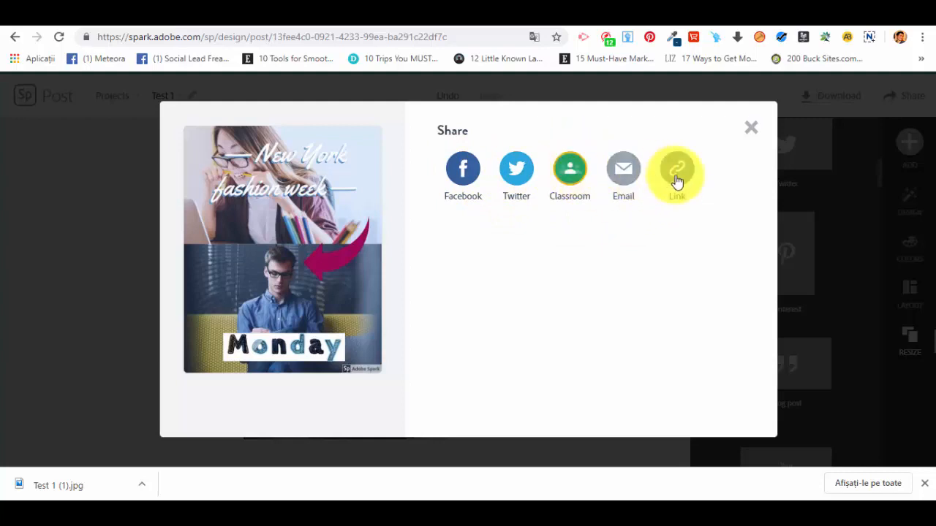
{"action": "left_click", "coordinate": [751, 130]}
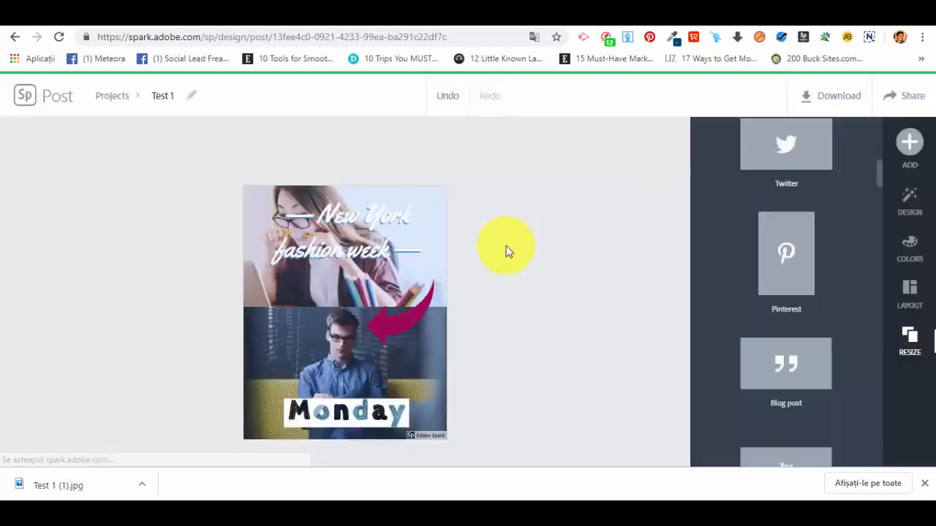